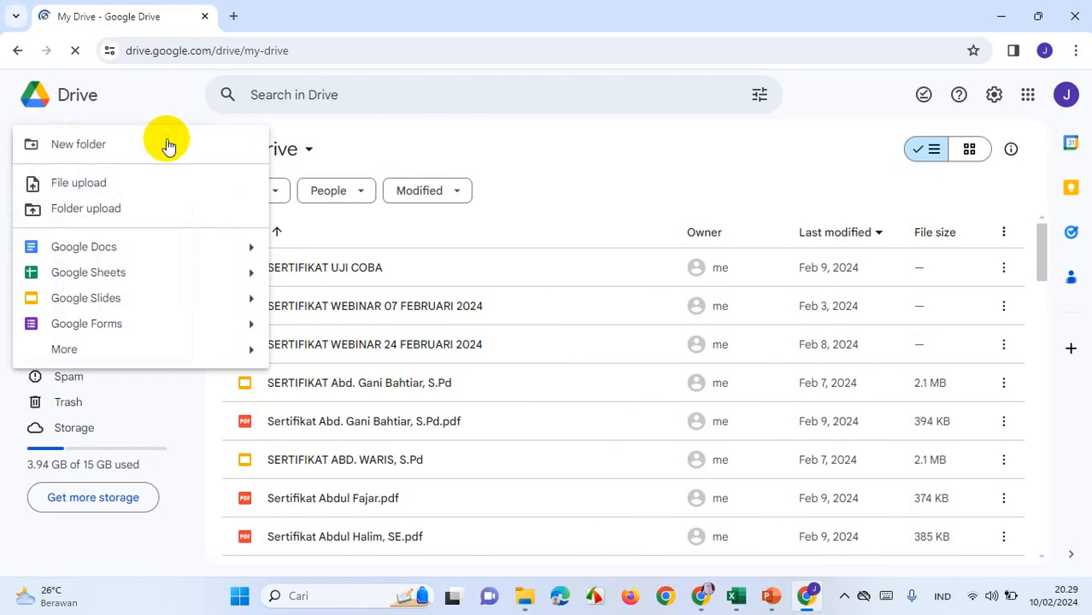
- Create a folder named SERTIFIKAT WEBINAR in My Drive and open it
click(79, 147)
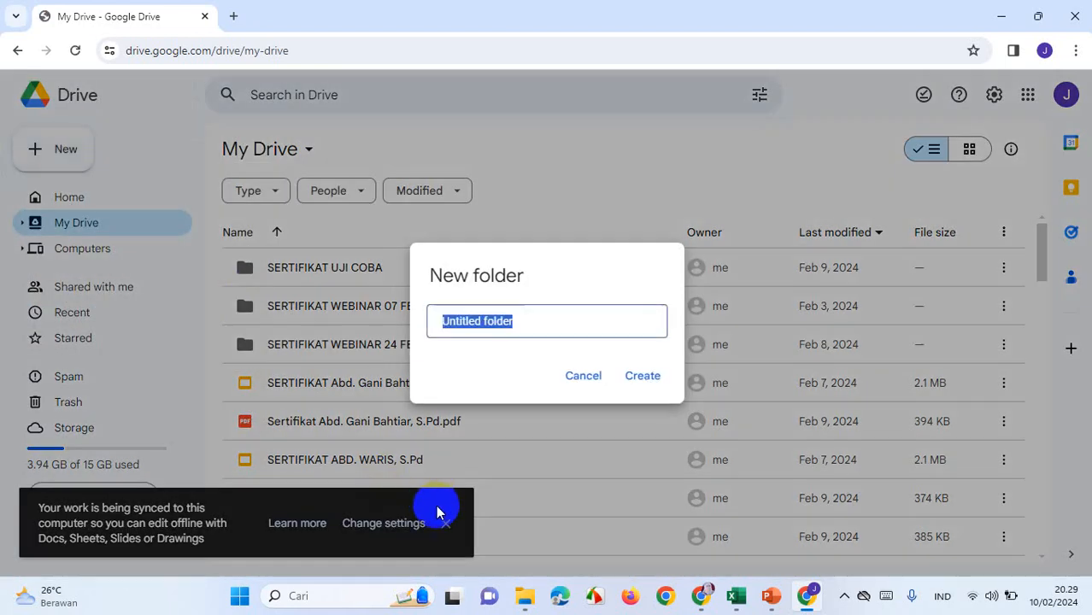
key(Return)
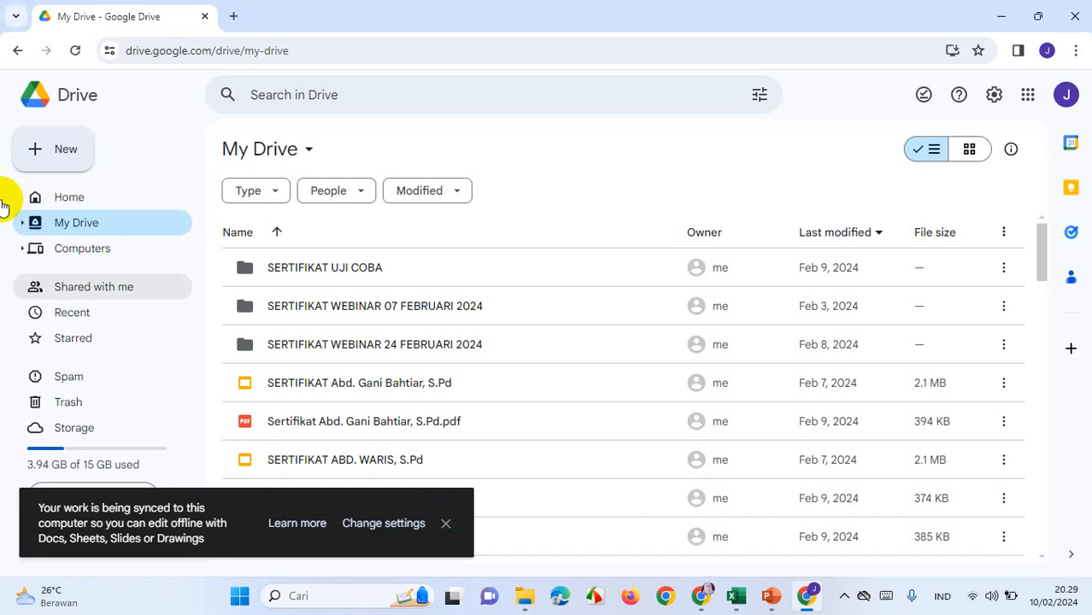
click(69, 151)
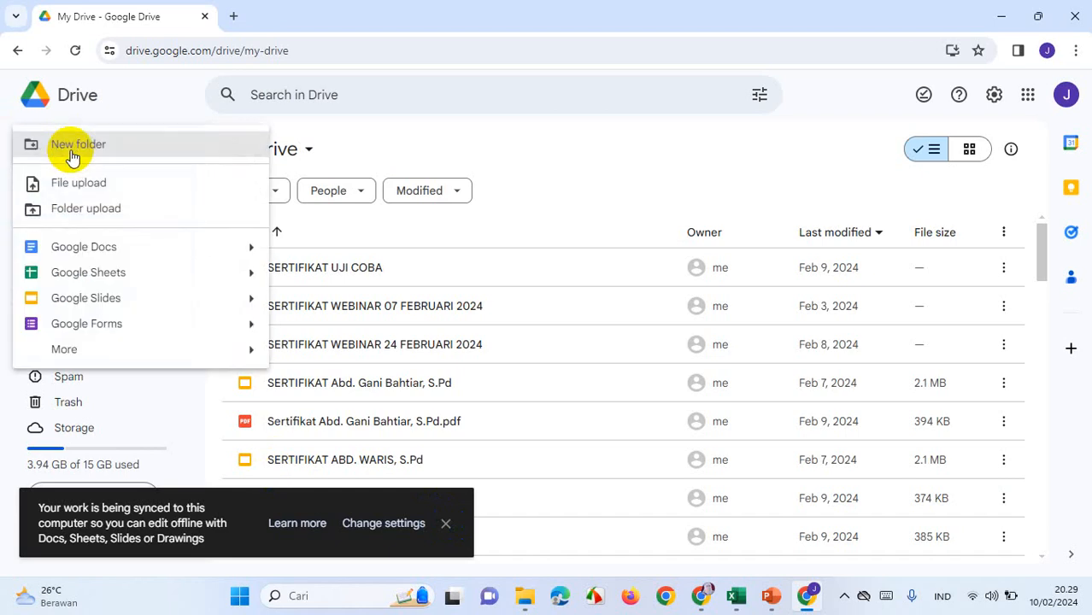
click(140, 144)
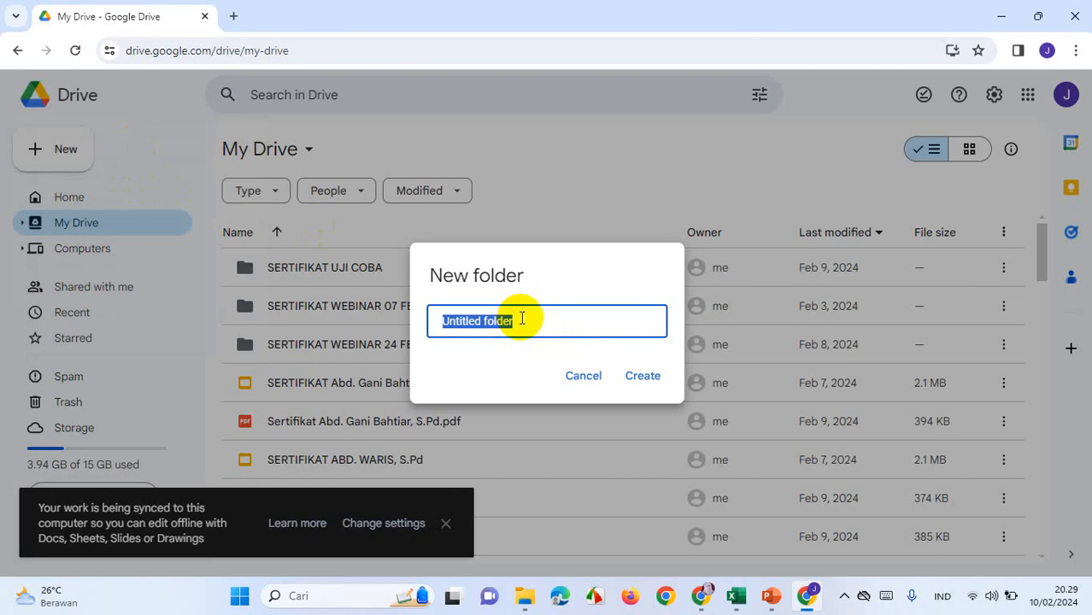
text(SERTIFIKAT WEBINAR)
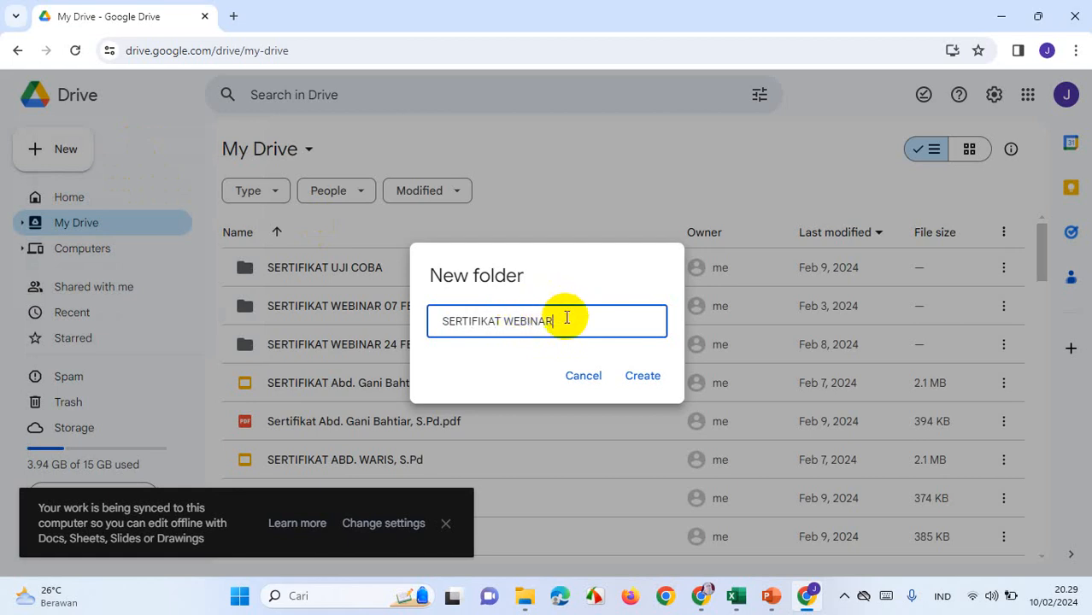
click(644, 378)
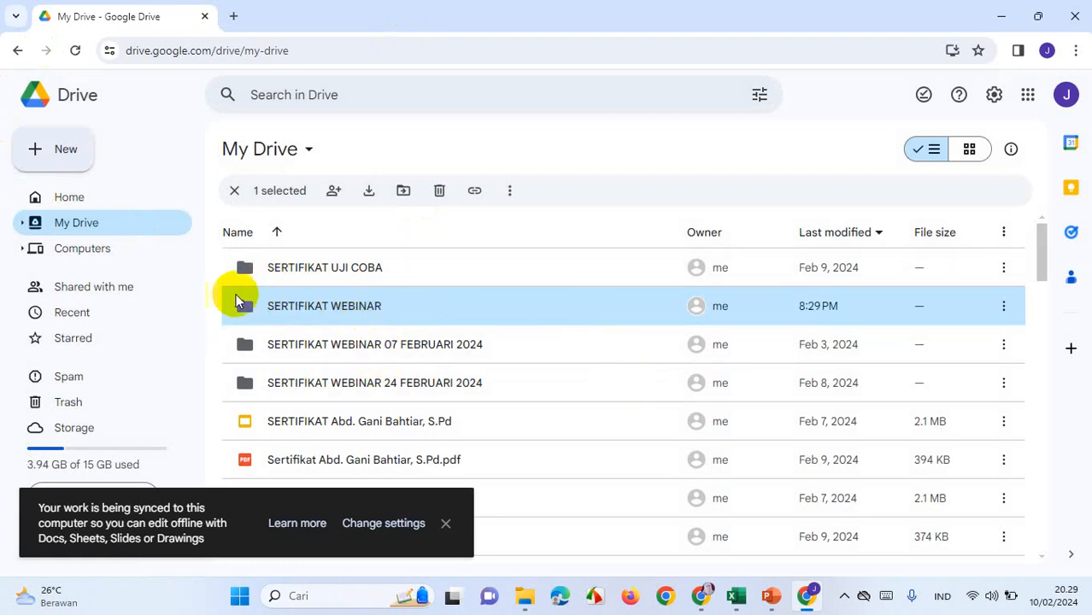
double_click(421, 312)
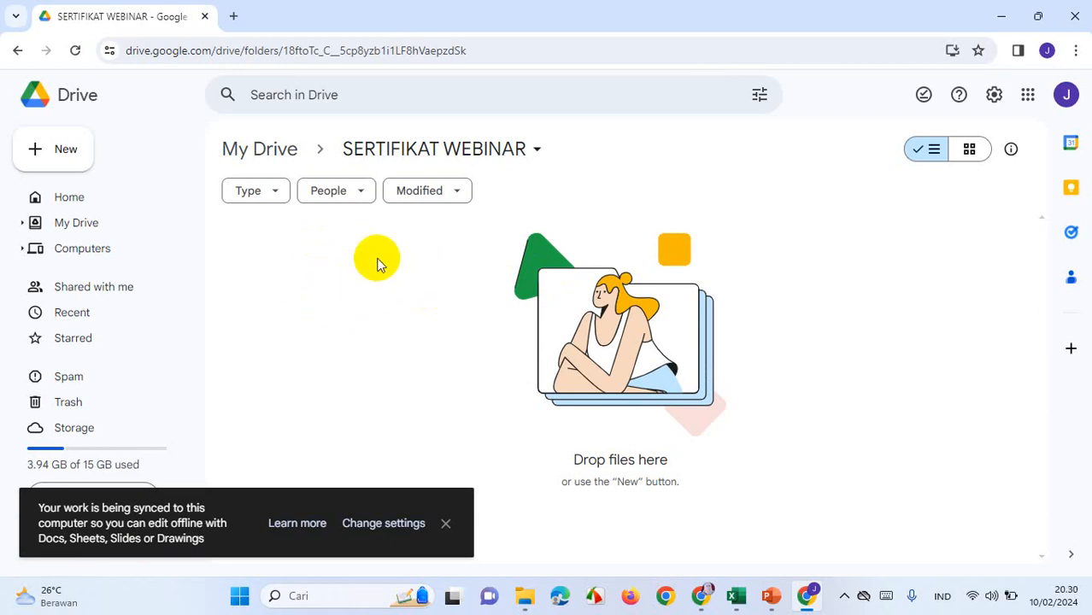
- Upload the Sertifikat Uji Coba presentation from the Unduhan folder into the SERTIFIKAT WEBINAR folder
click(66, 159)
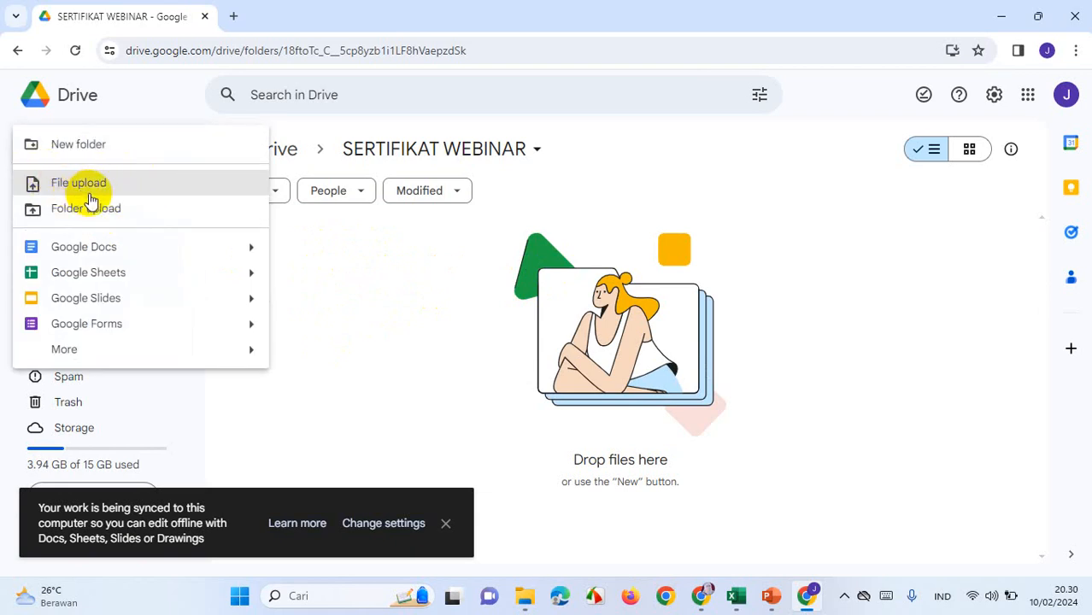
click(116, 183)
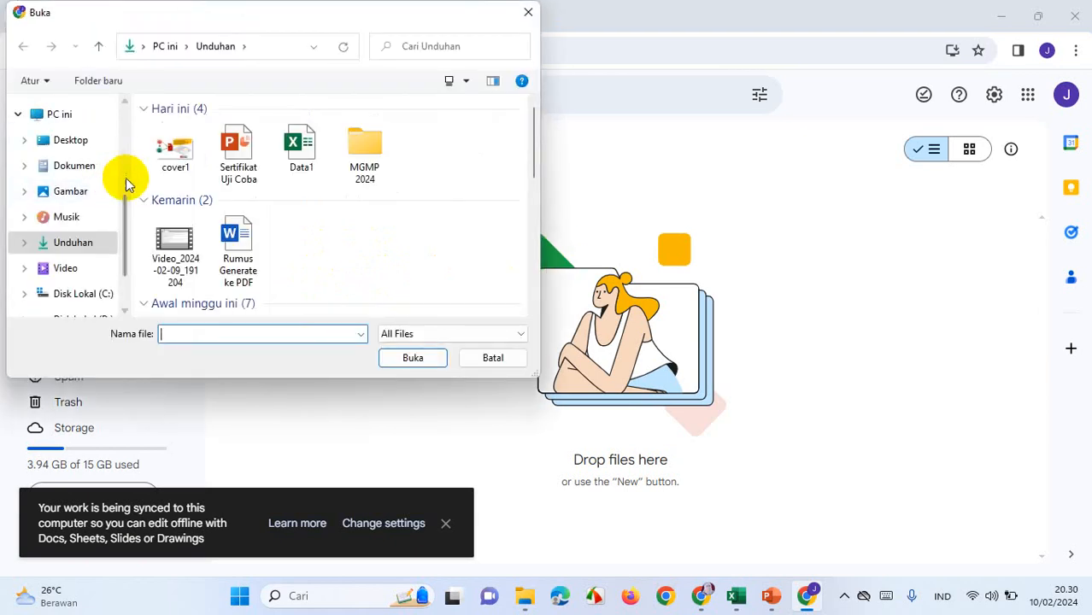
click(245, 161)
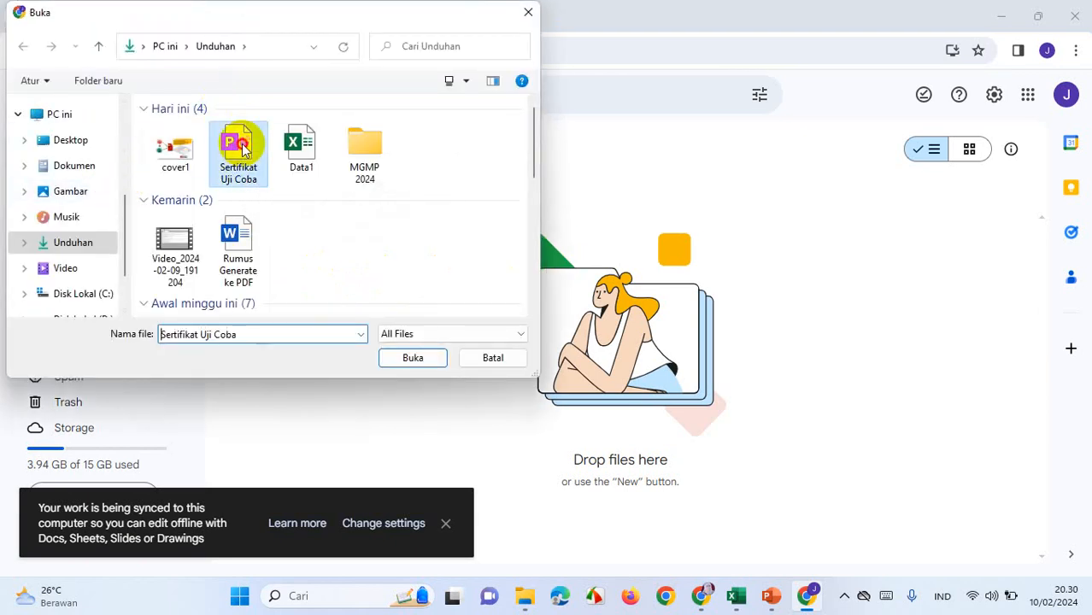
click(402, 358)
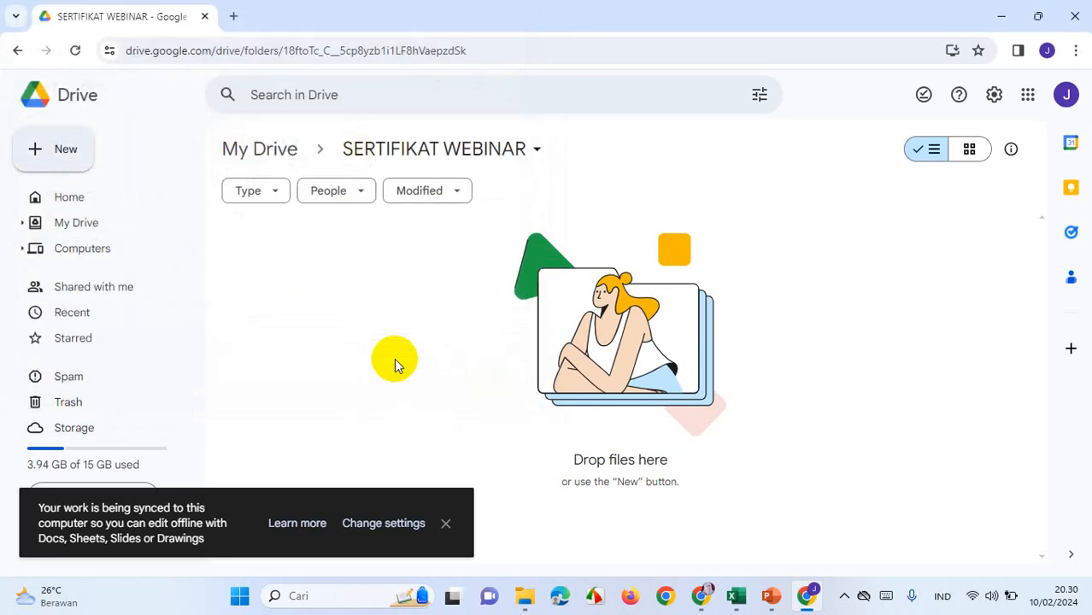
click(310, 525)
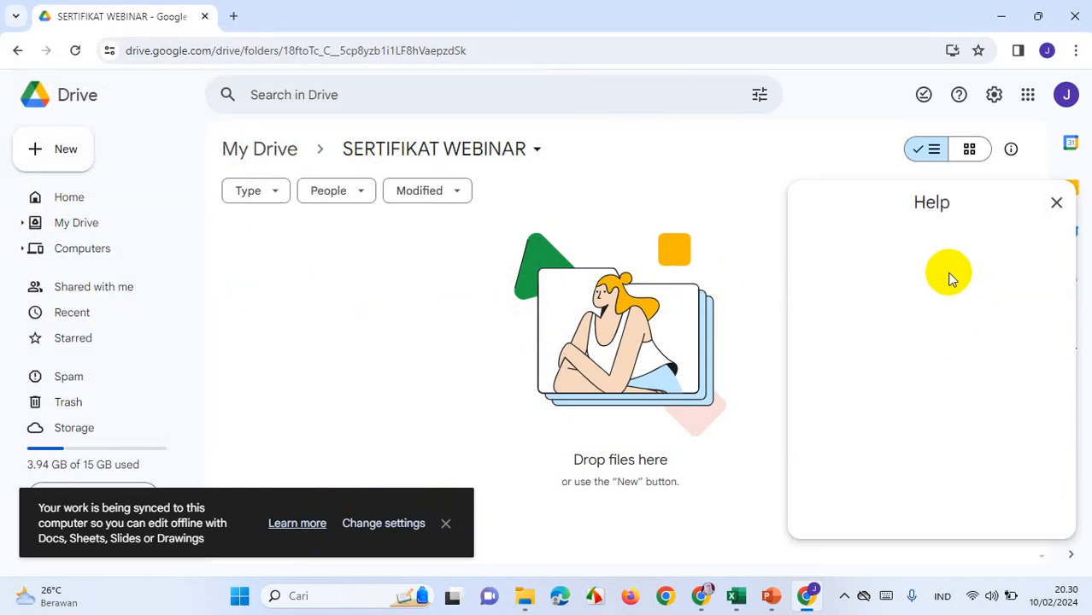
click(1054, 203)
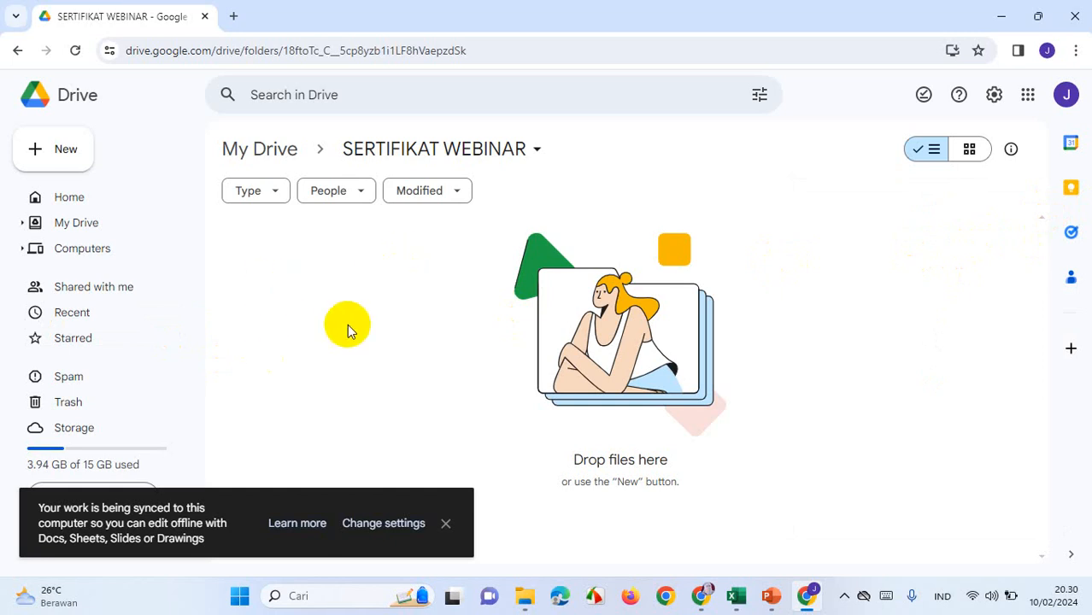
click(64, 159)
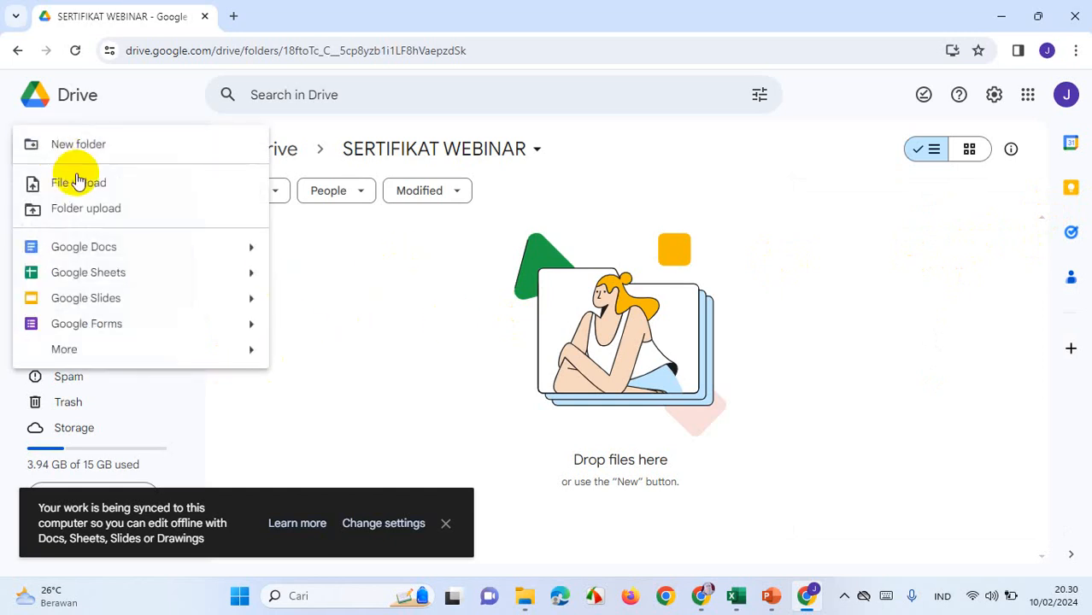
click(88, 186)
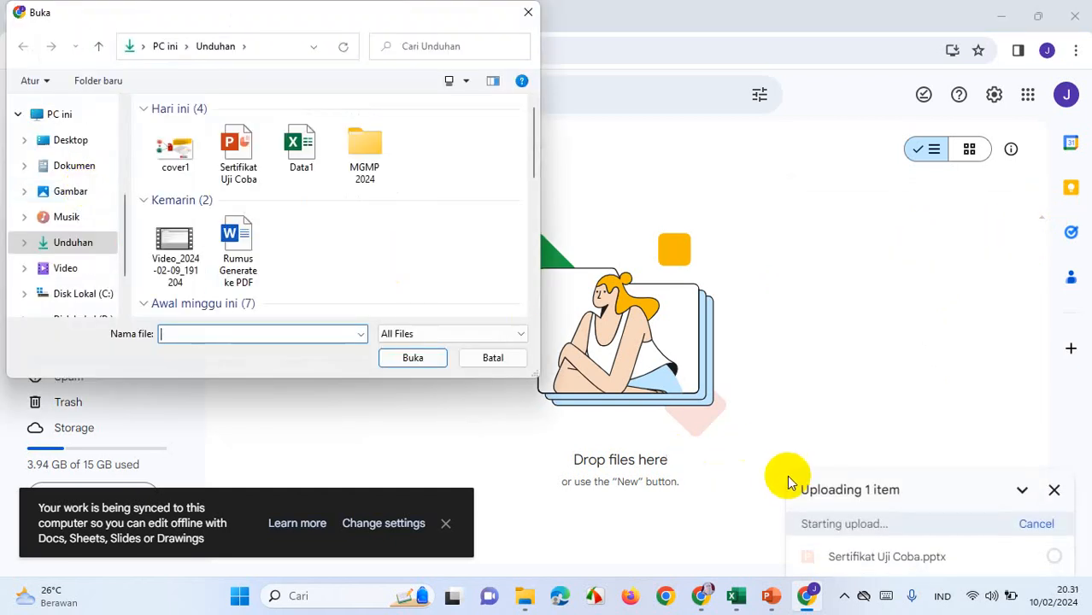
click(492, 362)
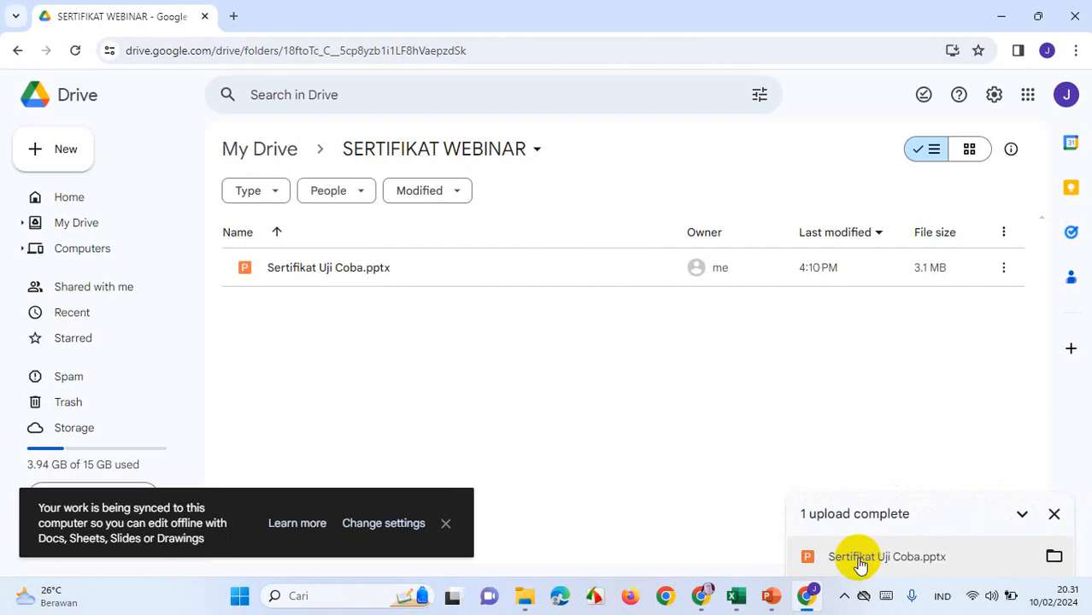
- Dismiss the upload notice and open Sertifikat Uji Coba.pptx in Google Slides
click(1054, 512)
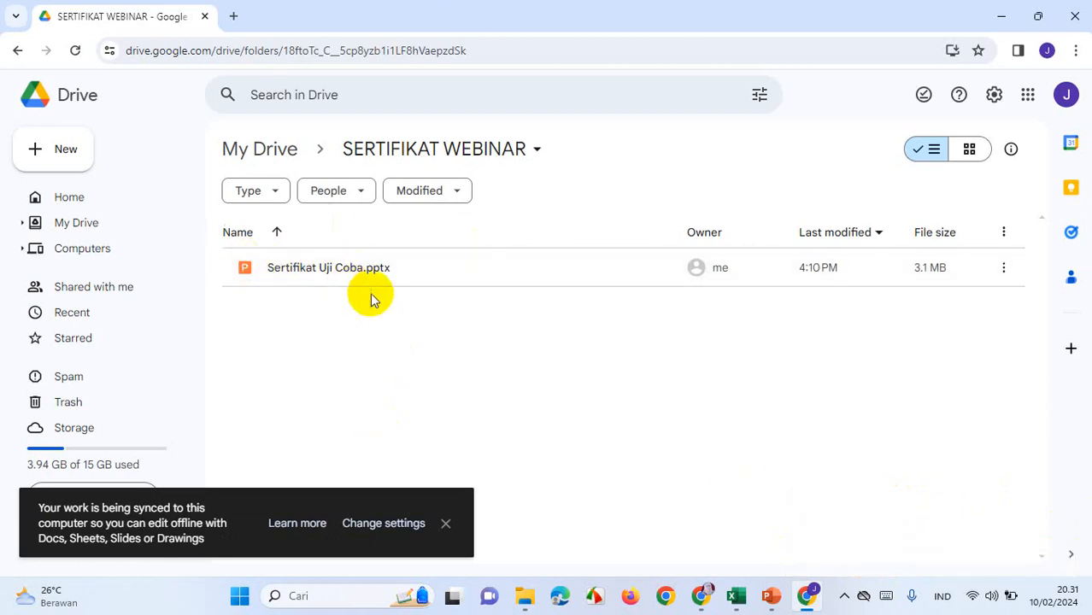
click(308, 269)
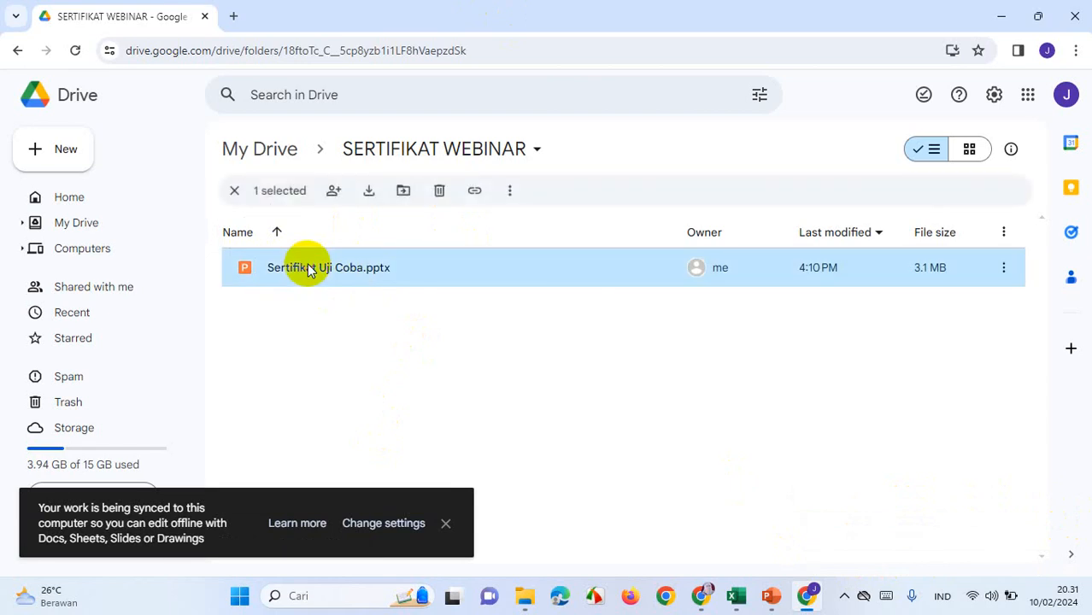
double_click(308, 269)
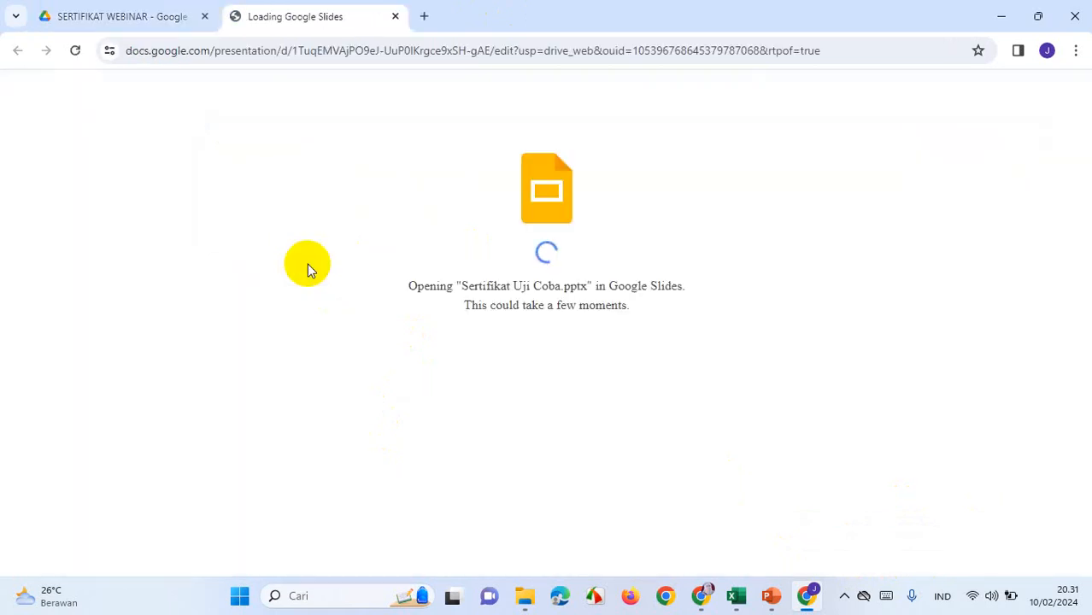
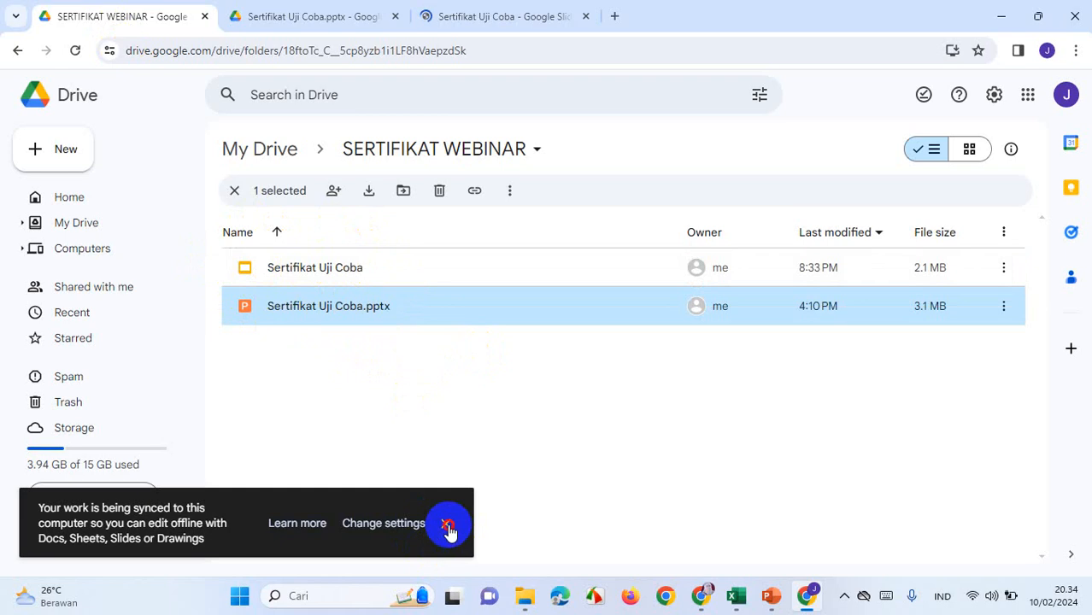
- Dismiss the offline sync notice and create a blank Google Sheets spreadsheet in the SERTIFIKAT WEBINAR folder
click(446, 525)
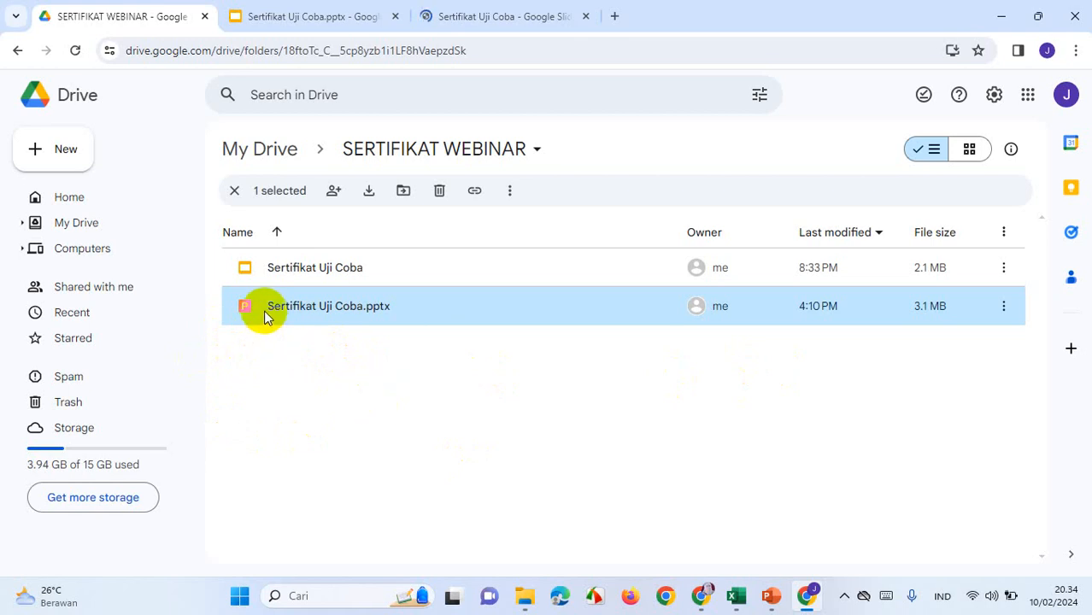
click(66, 151)
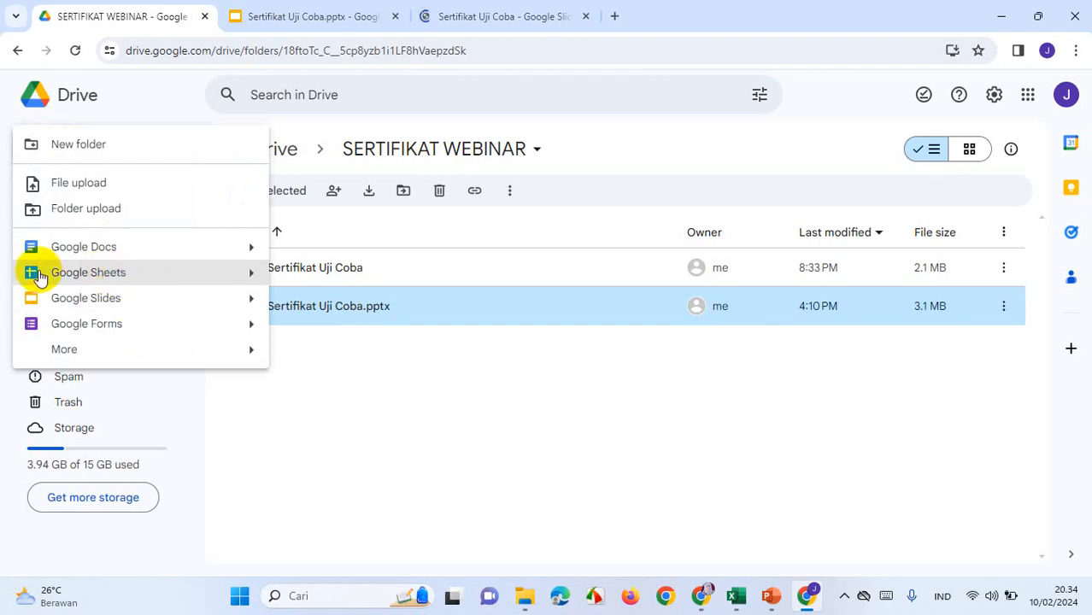
click(126, 279)
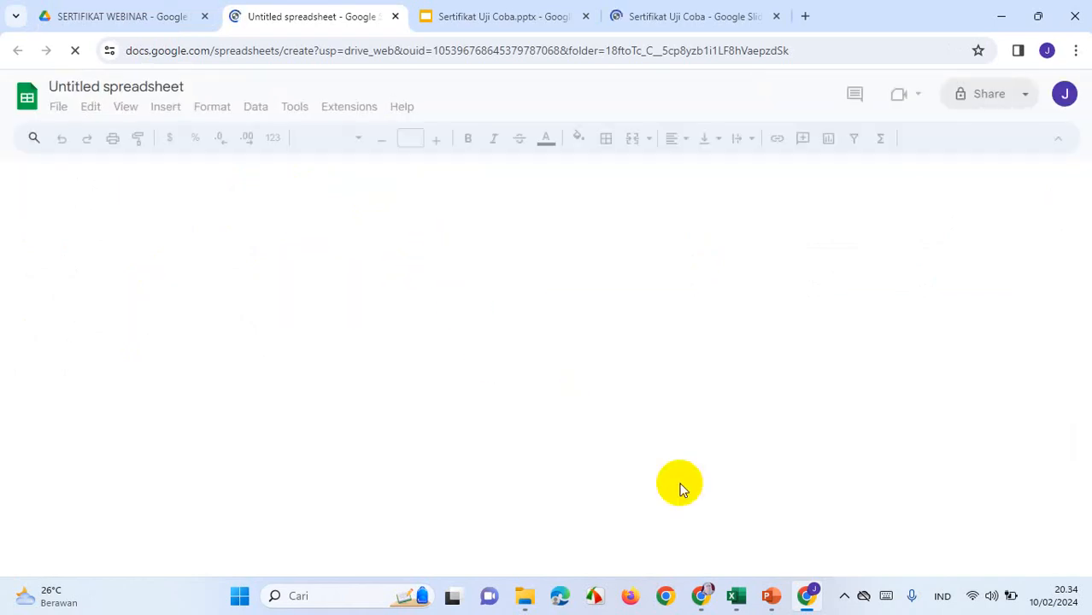
- Close the two open Sertifikat Uji Coba presentations, keeping the Drive folder and the new spreadsheet open
mouse_move(735, 605)
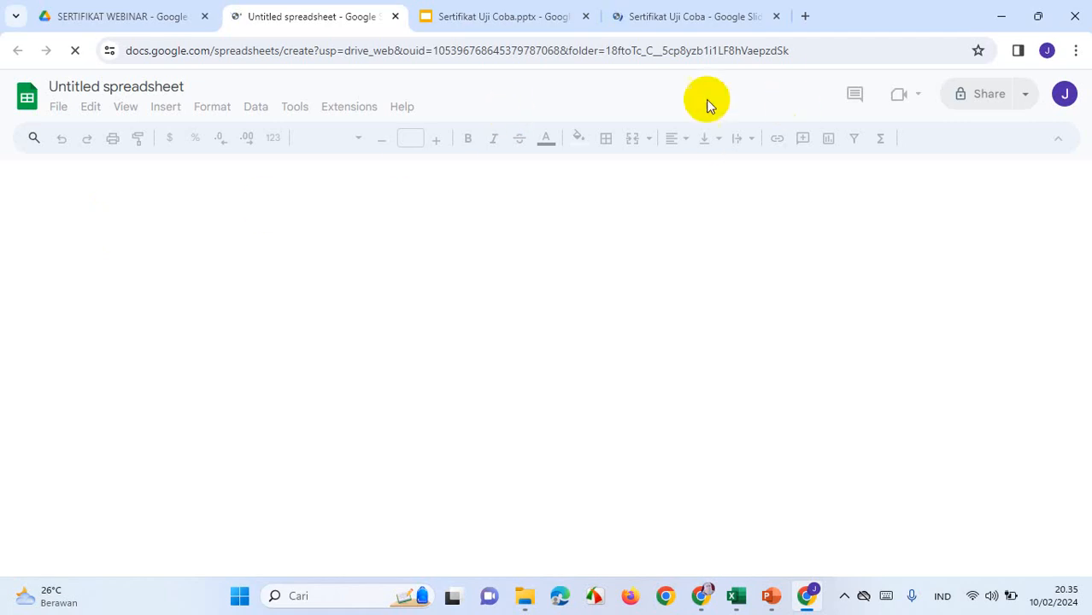
click(777, 17)
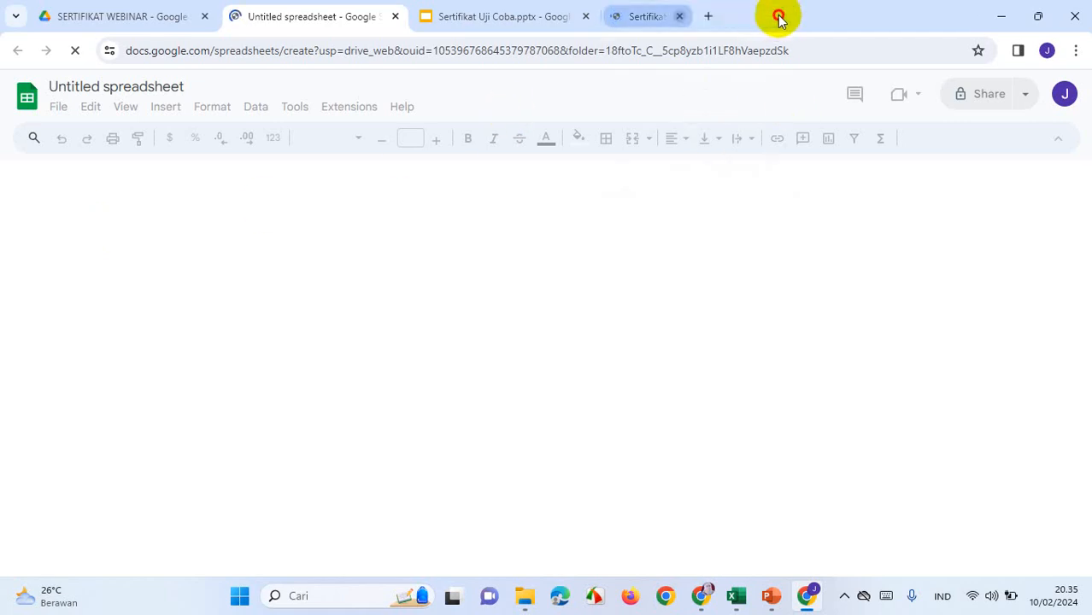
click(585, 16)
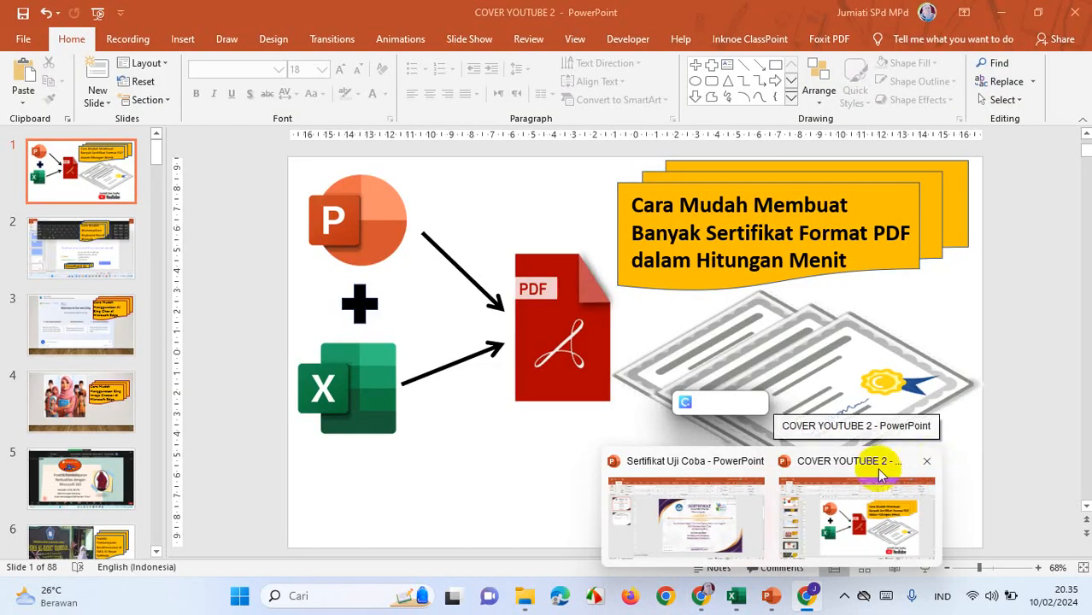
mouse_move(767, 466)
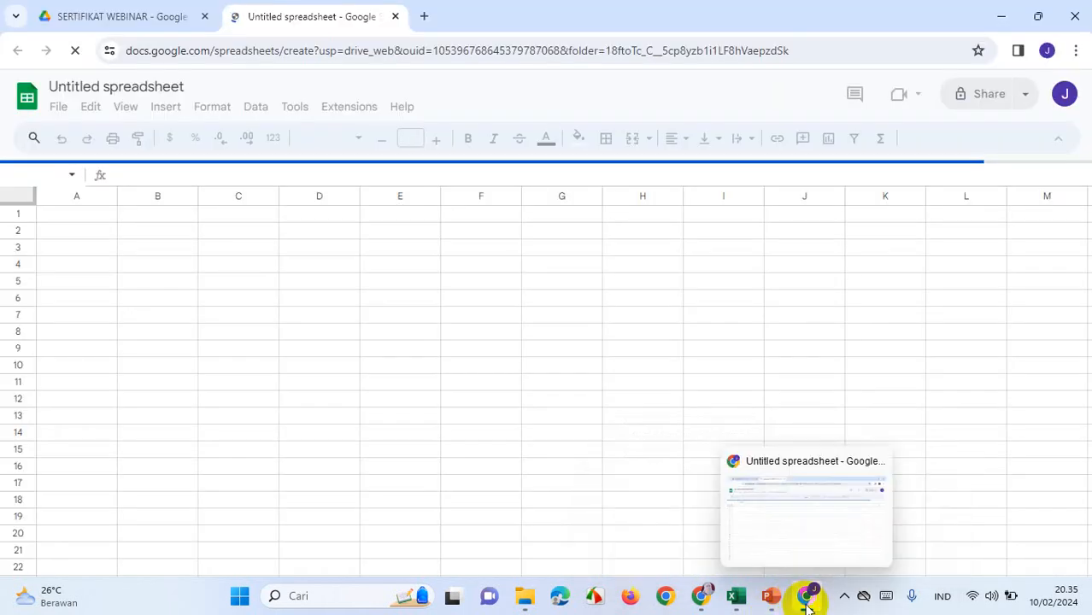
click(806, 596)
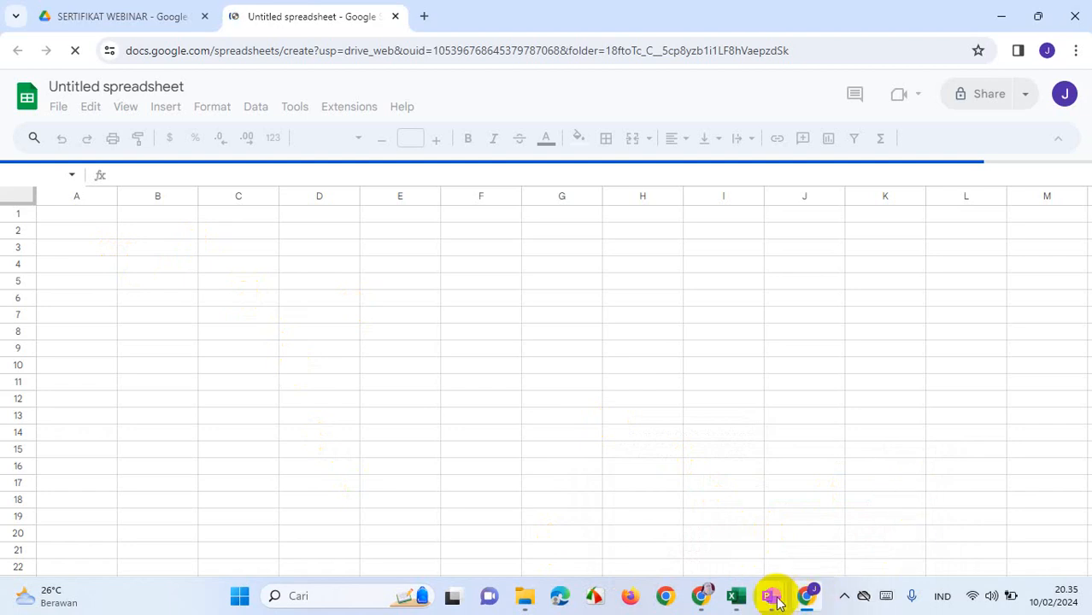
mouse_move(926, 462)
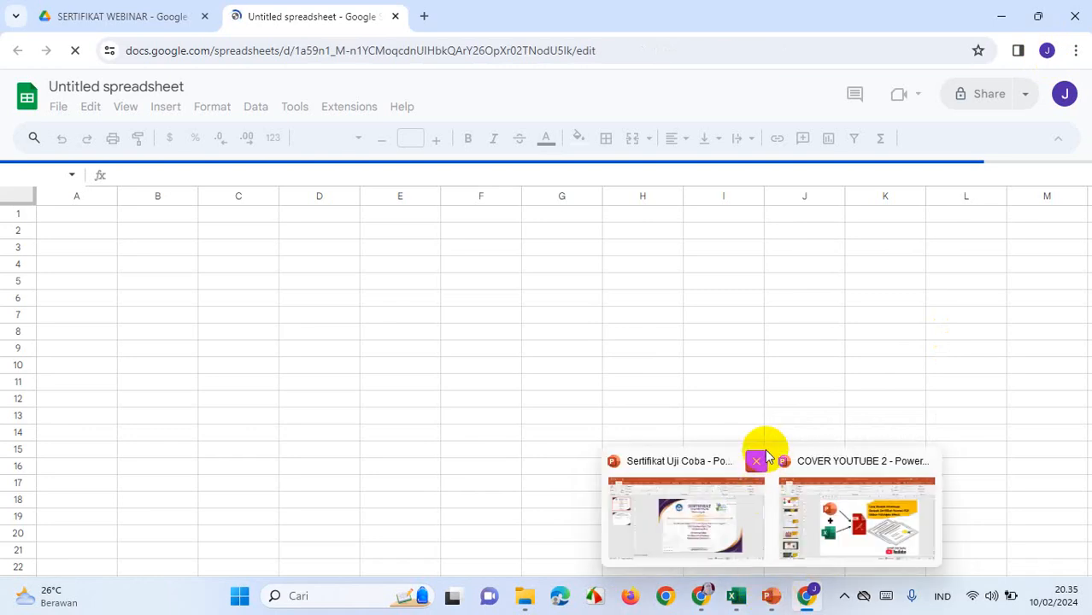
mouse_move(756, 463)
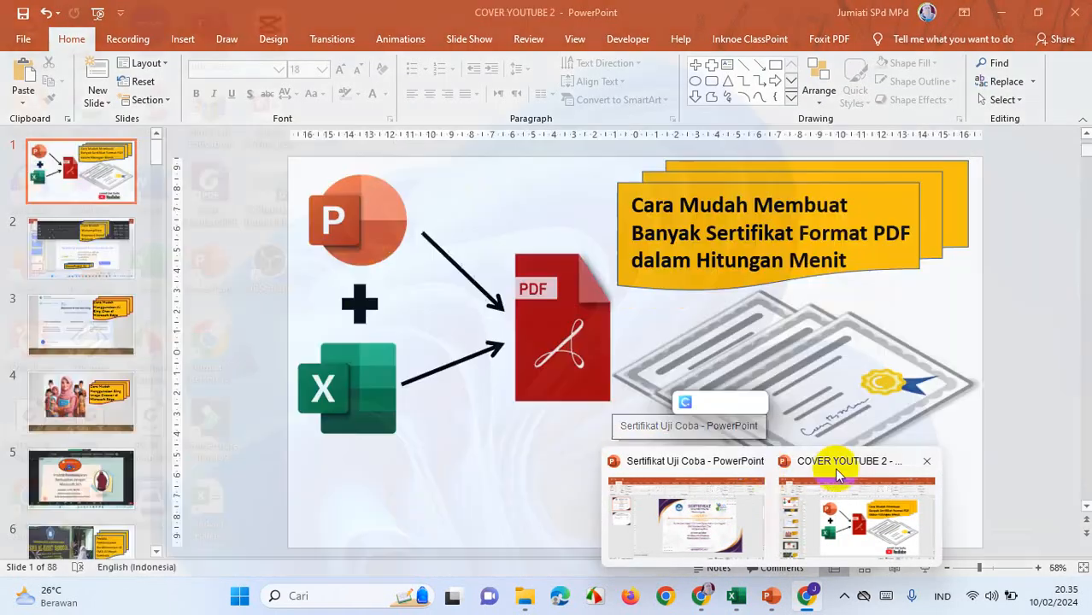
mouse_move(846, 466)
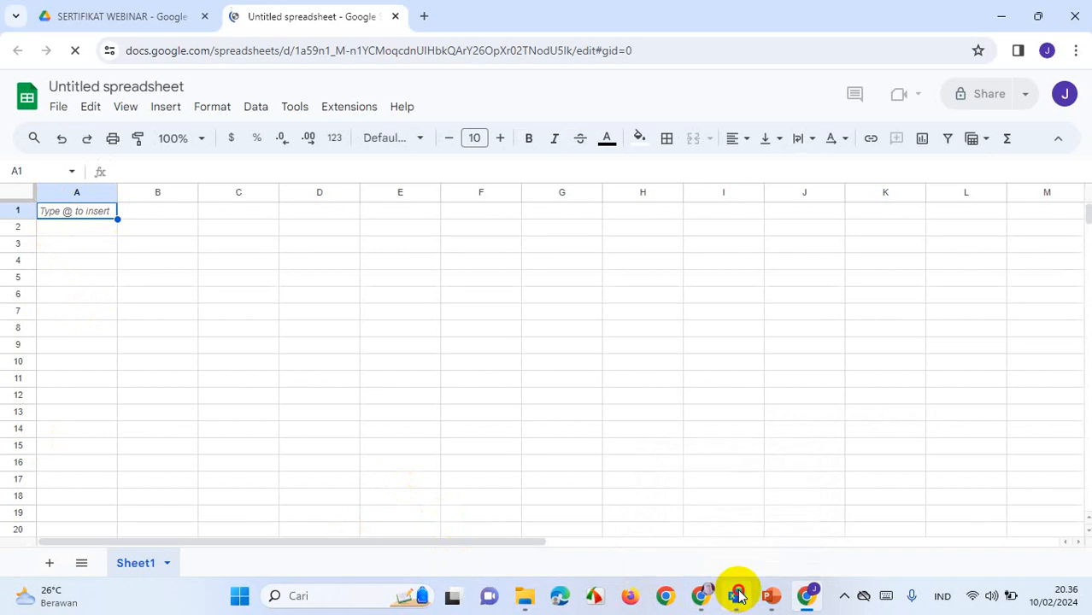
- Switch to the Data1 workbook in Excel and copy cells A1:C16 containing the NAMA and INSTANSI data
click(736, 595)
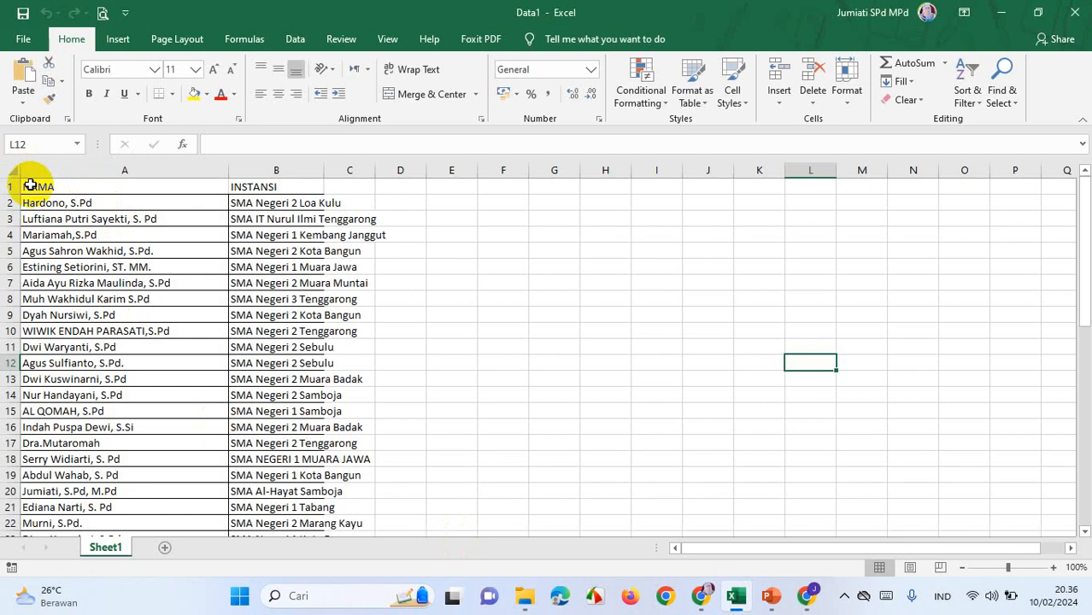
scroll(120, 374, down, 5)
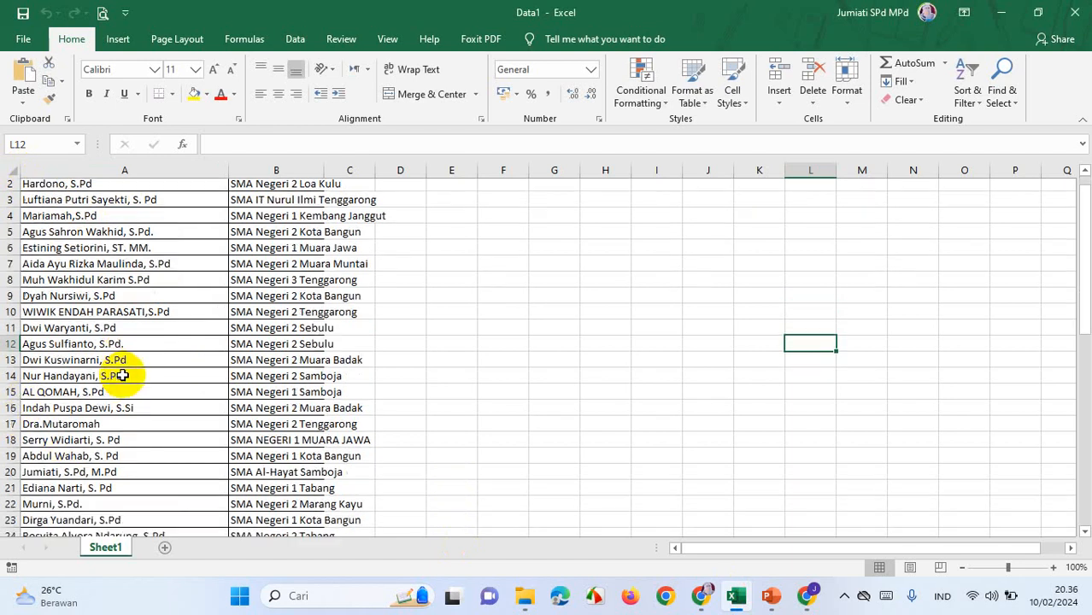
scroll(122, 374, up, 5)
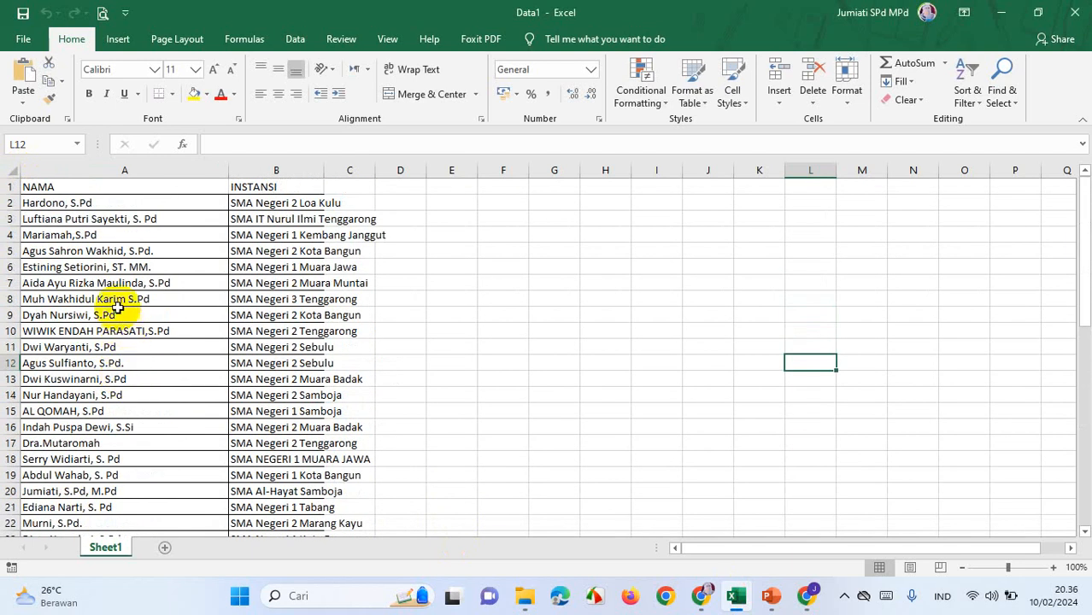
click(29, 186)
drag(30, 185, 336, 420)
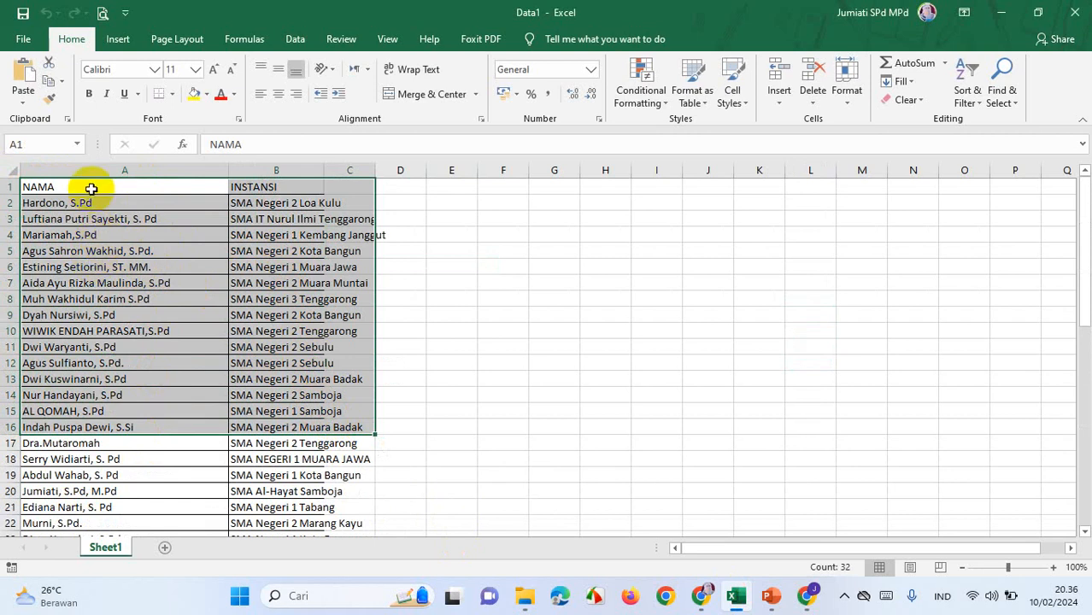
right_click(146, 206)
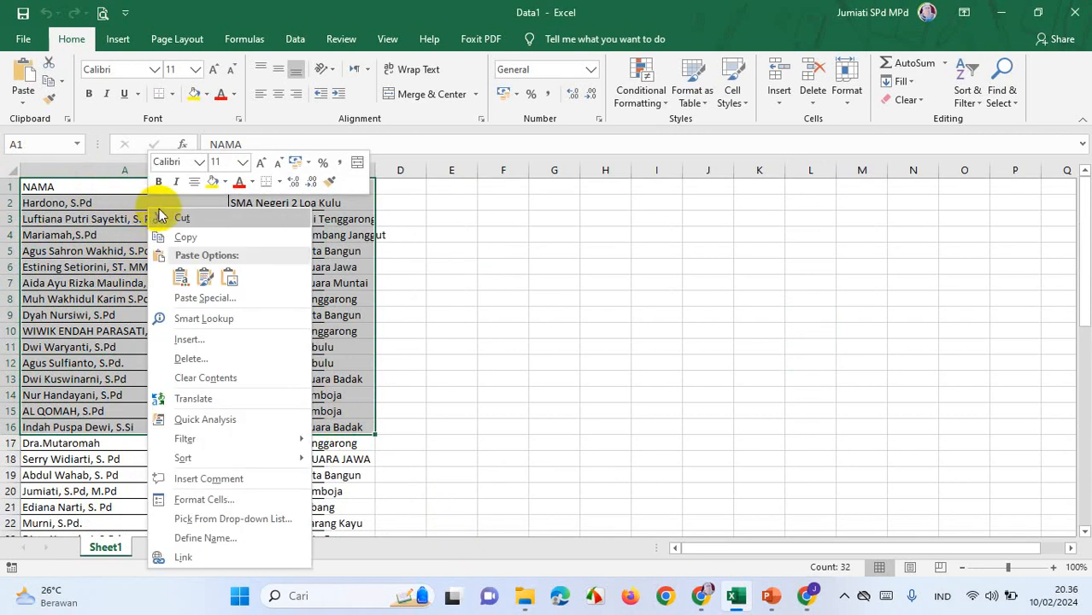
click(186, 239)
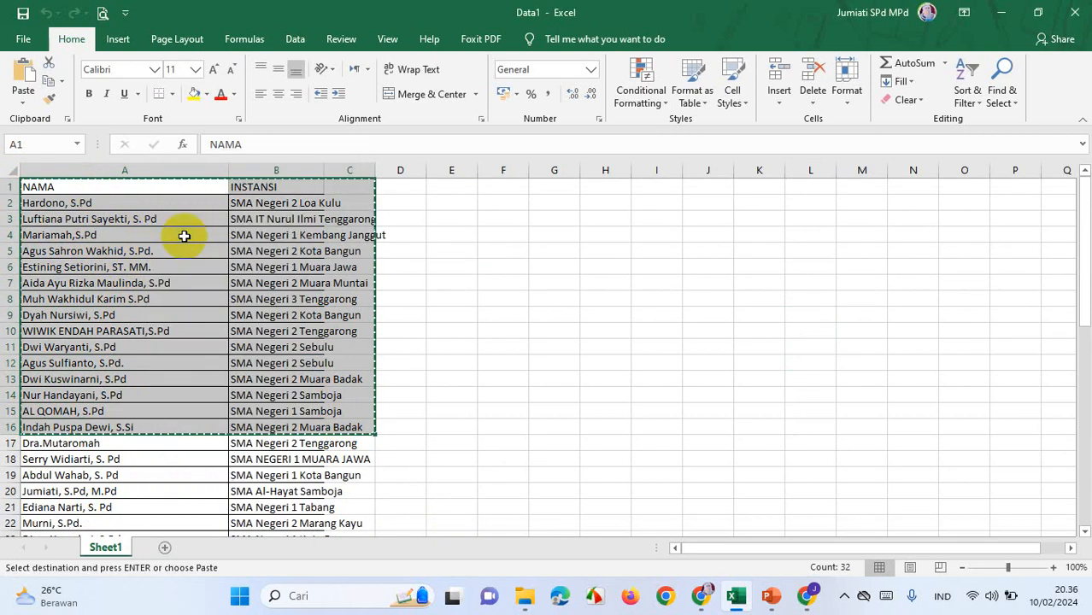
- Return to the untitled Google Sheets spreadsheet in Chrome and paste the copied participant data starting at cell A1
click(806, 596)
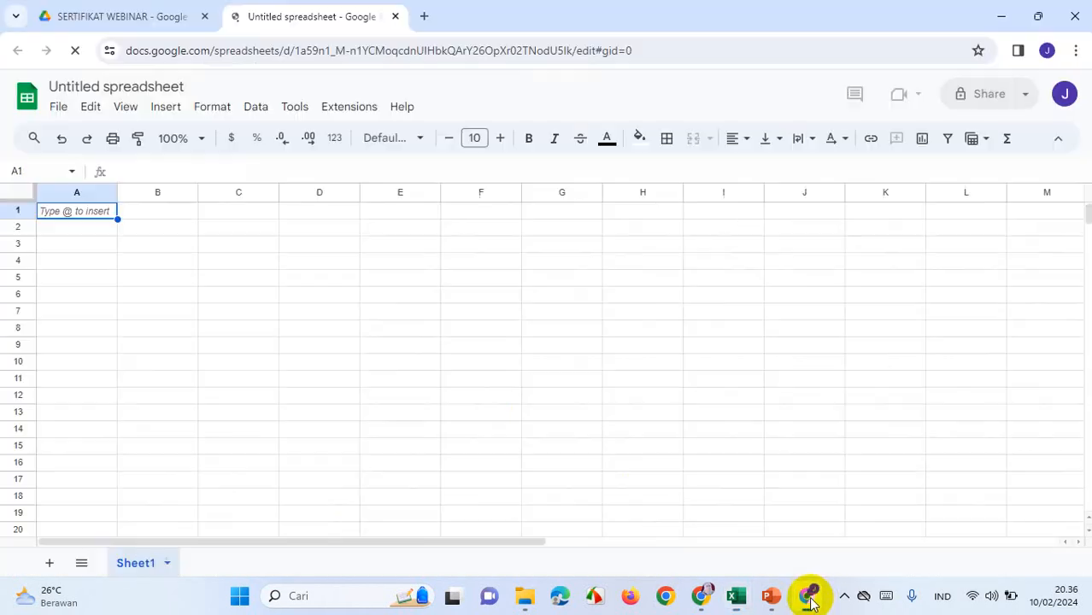
right_click(84, 216)
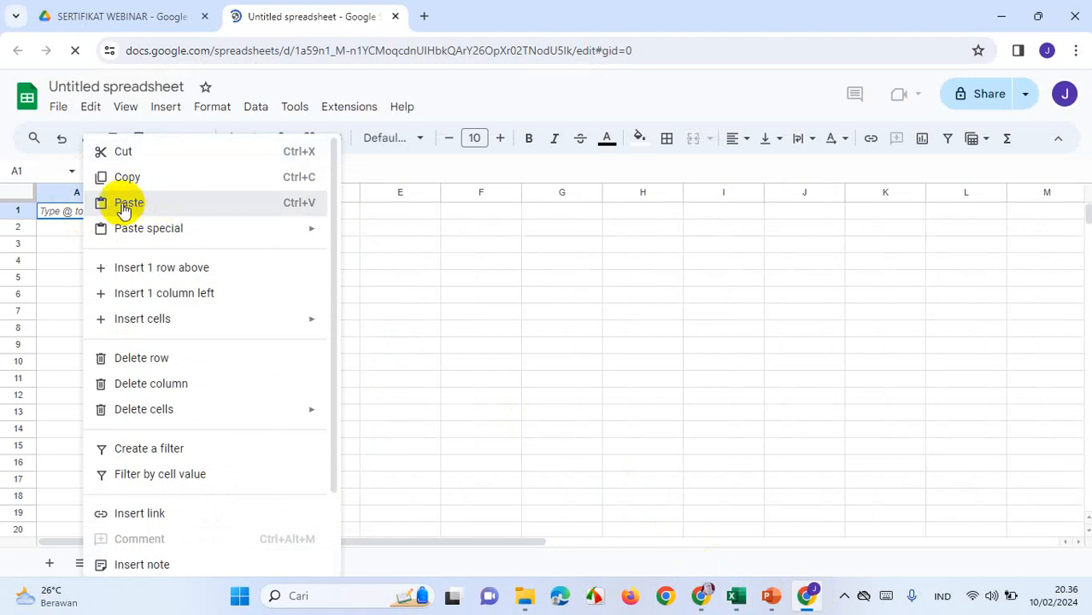
click(122, 203)
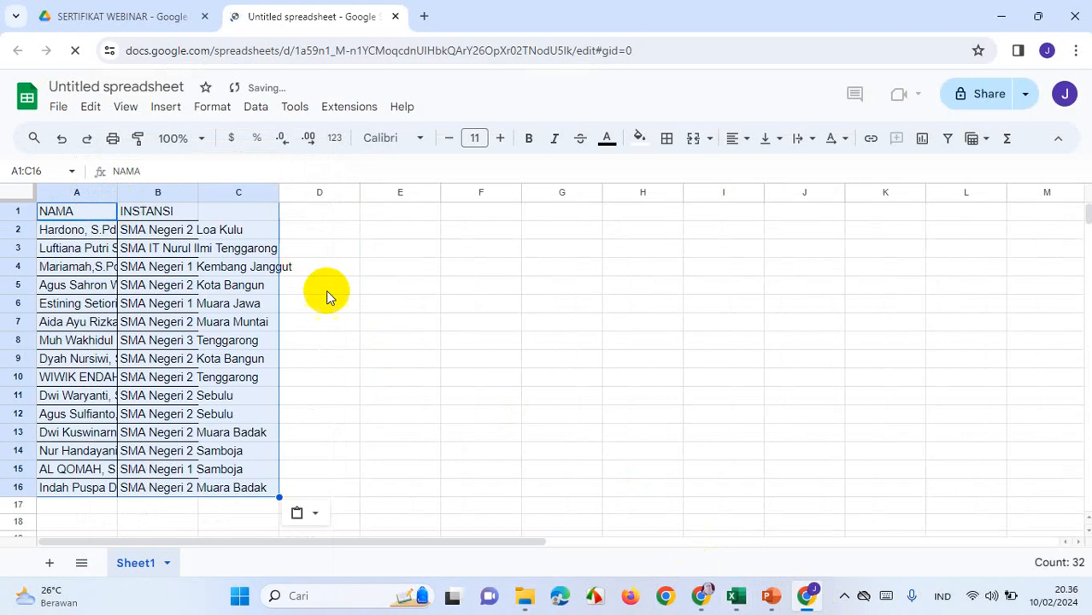
click(342, 269)
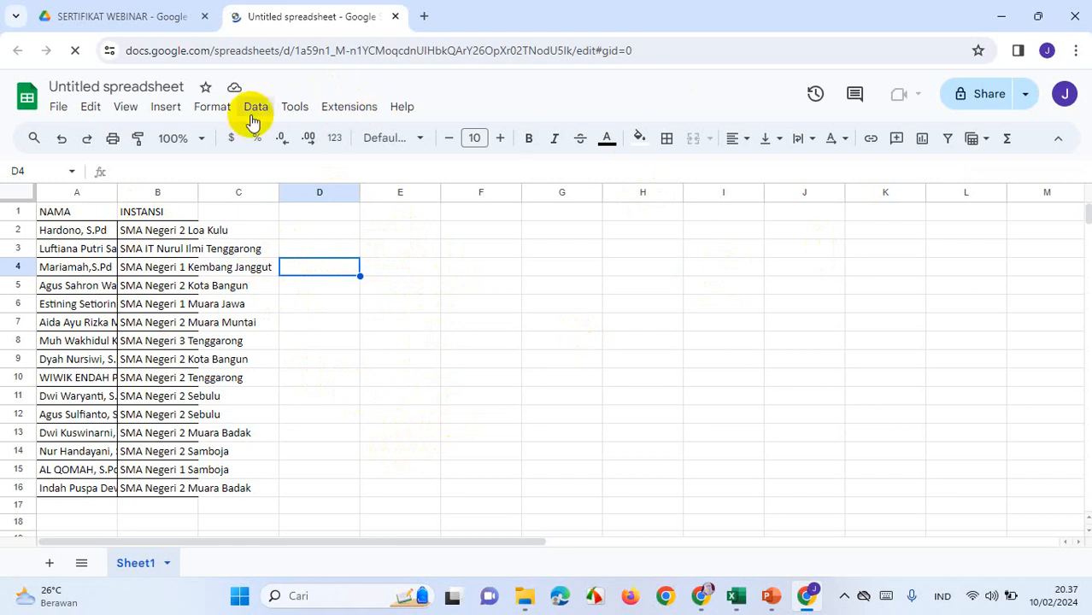
- Launch the Autocrat add-on for the spreadsheet
click(365, 111)
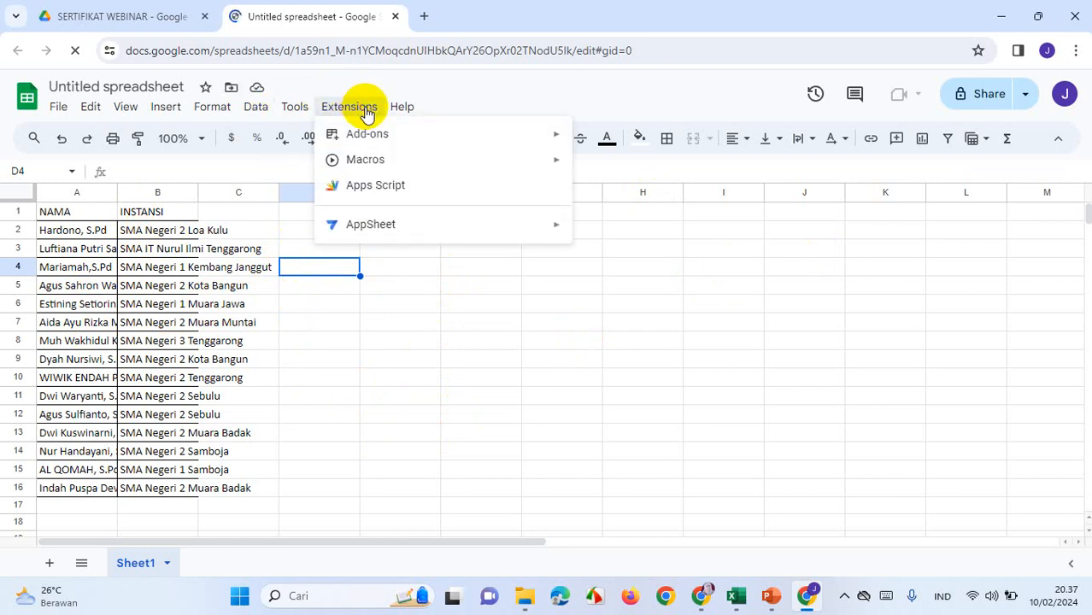
click(367, 135)
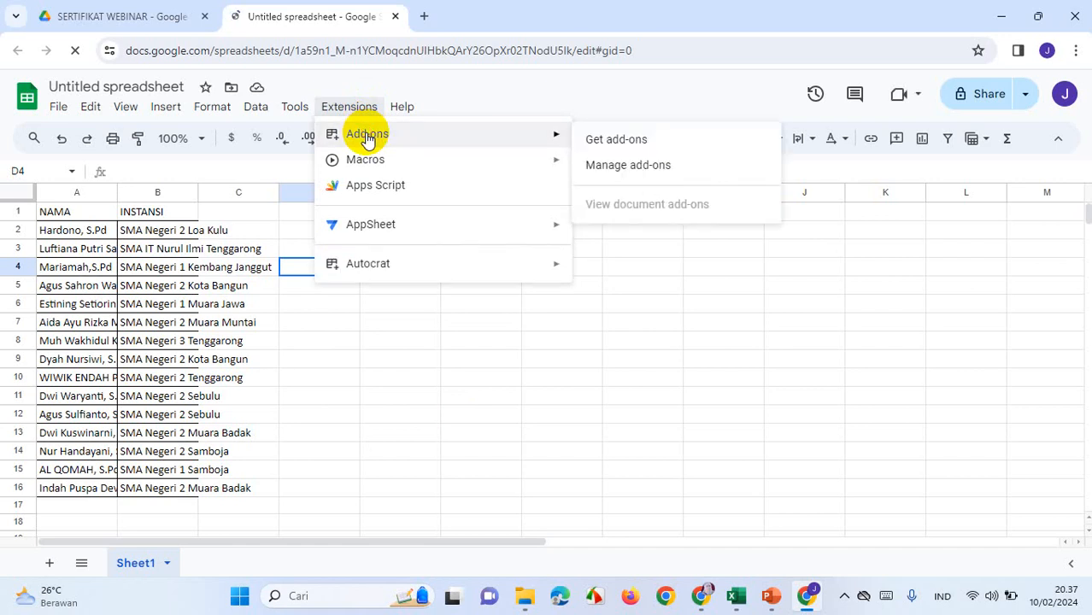
mouse_move(363, 270)
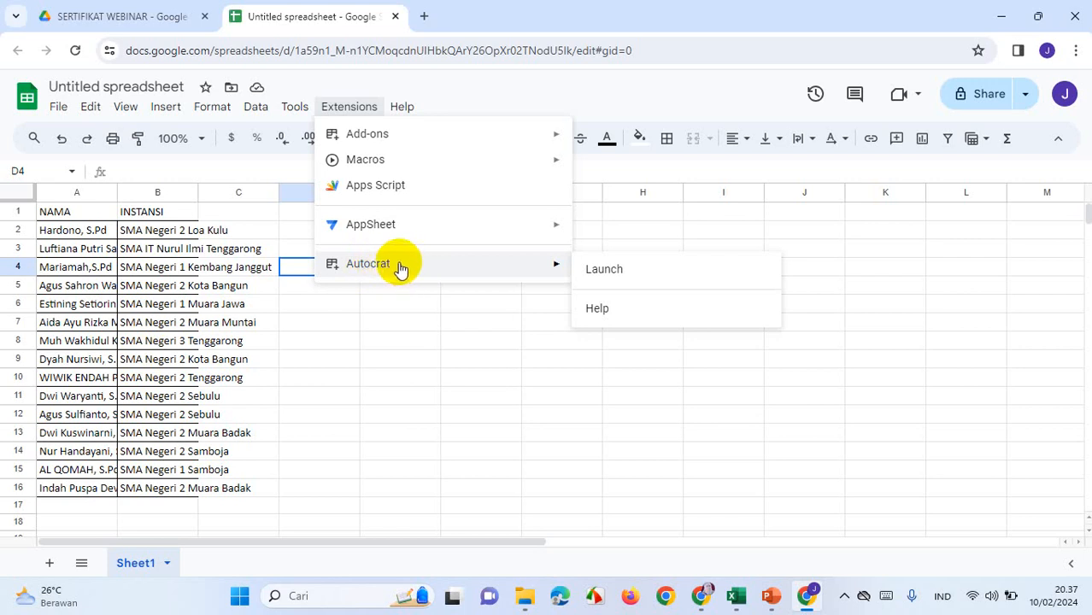
mouse_move(390, 263)
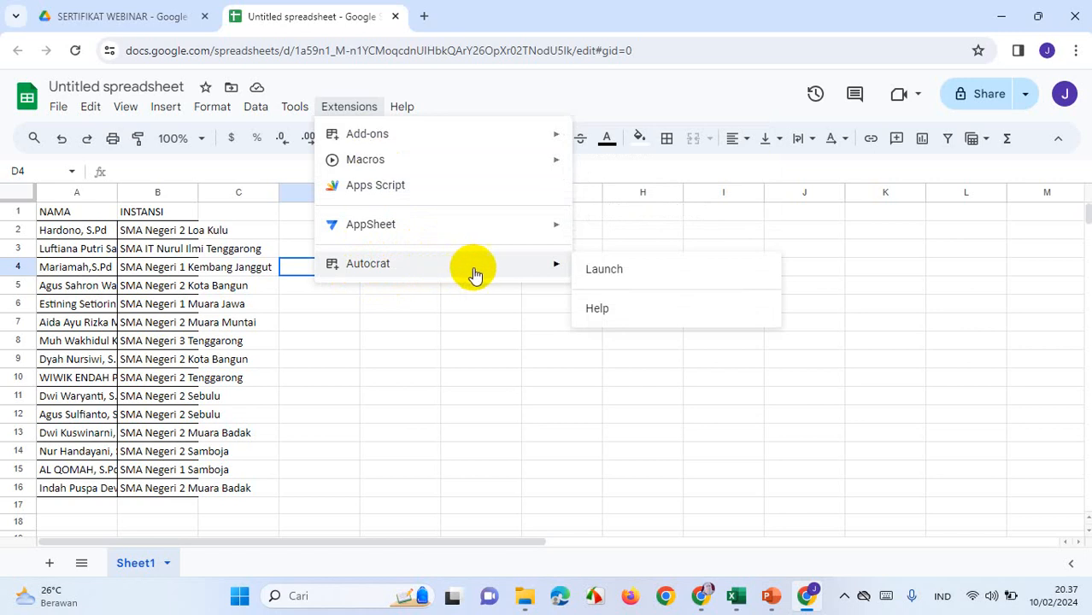
click(604, 271)
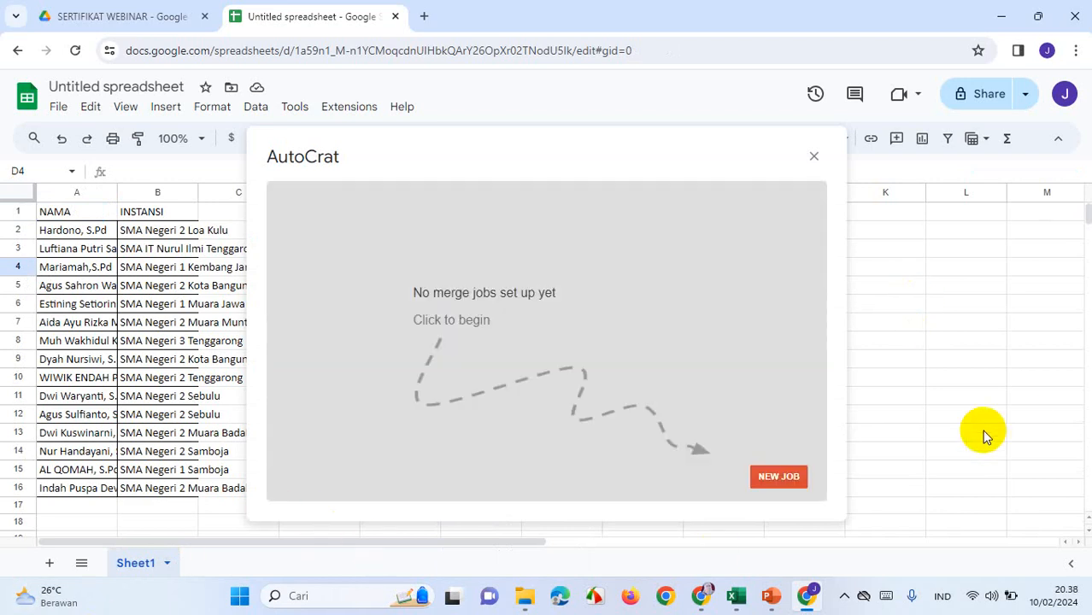
- Create a new merge job named SERTIFIKAT WEBINAR 10-02-2024 and continue to the template choice
click(768, 476)
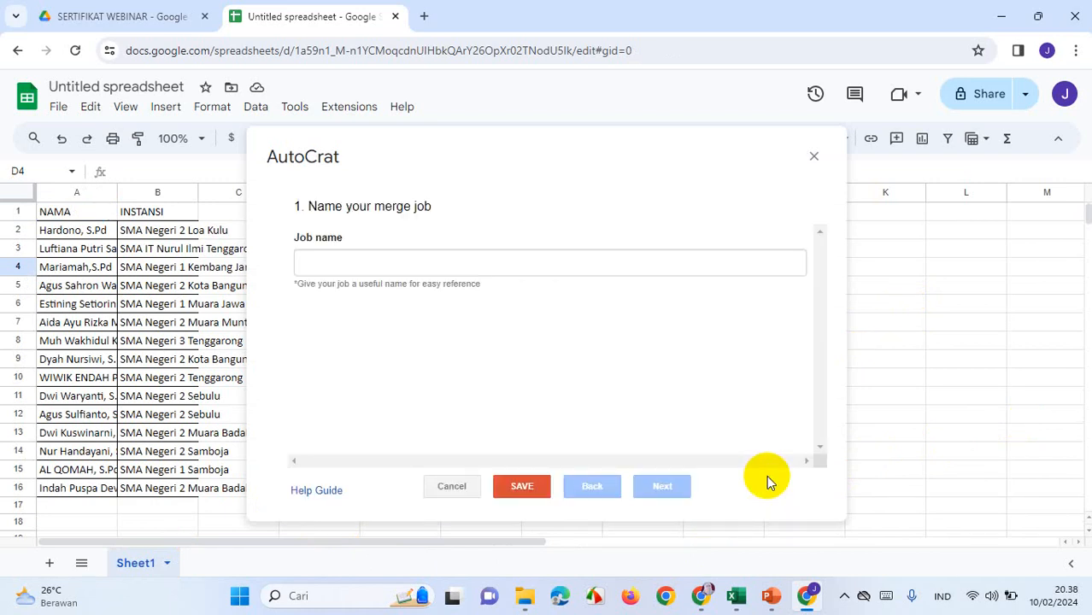
click(323, 269)
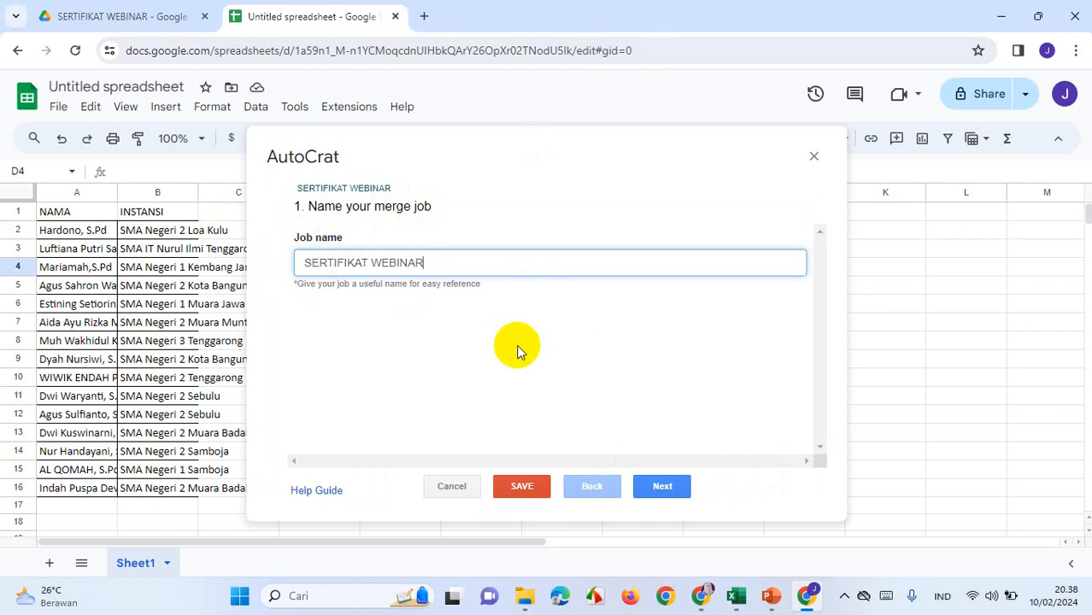
text(10-02-2024)
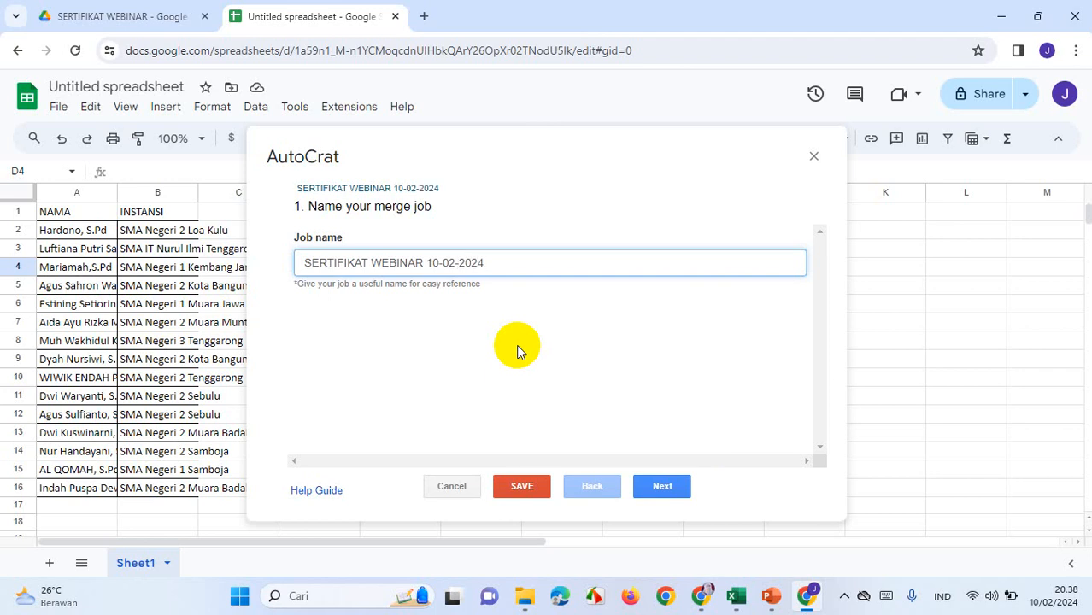
click(652, 490)
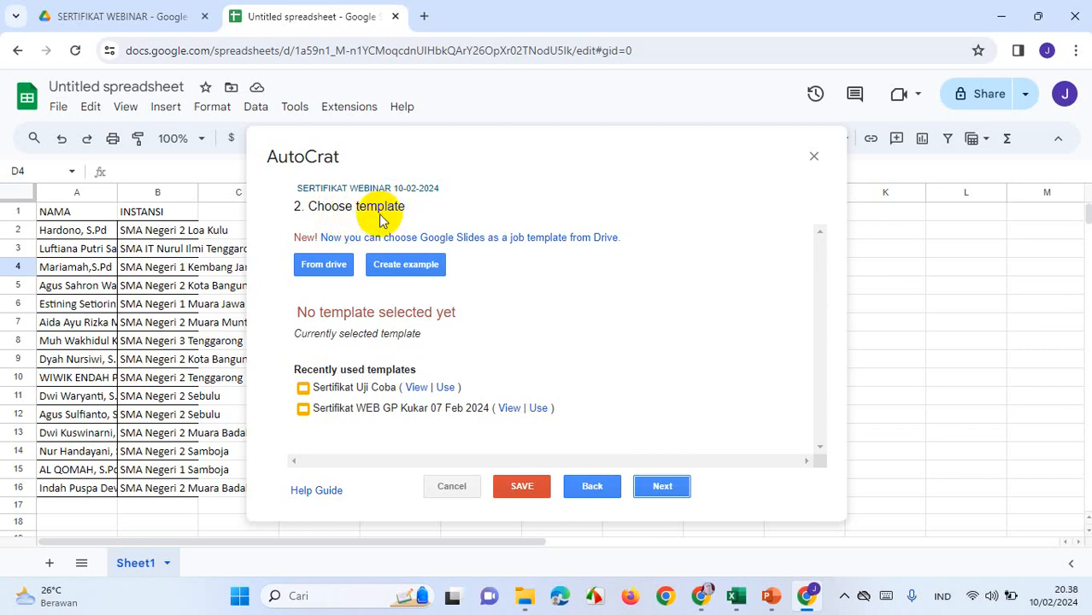
- Choose the Sertifikat Uji Coba presentation from Drive as the job template and continue to the data mapping
click(325, 265)
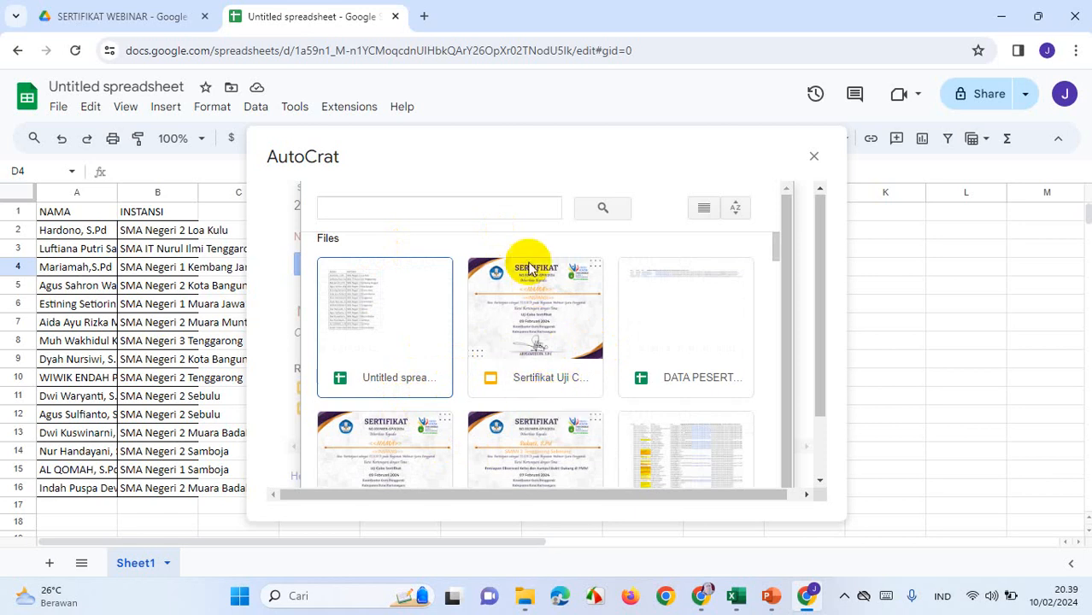
click(547, 322)
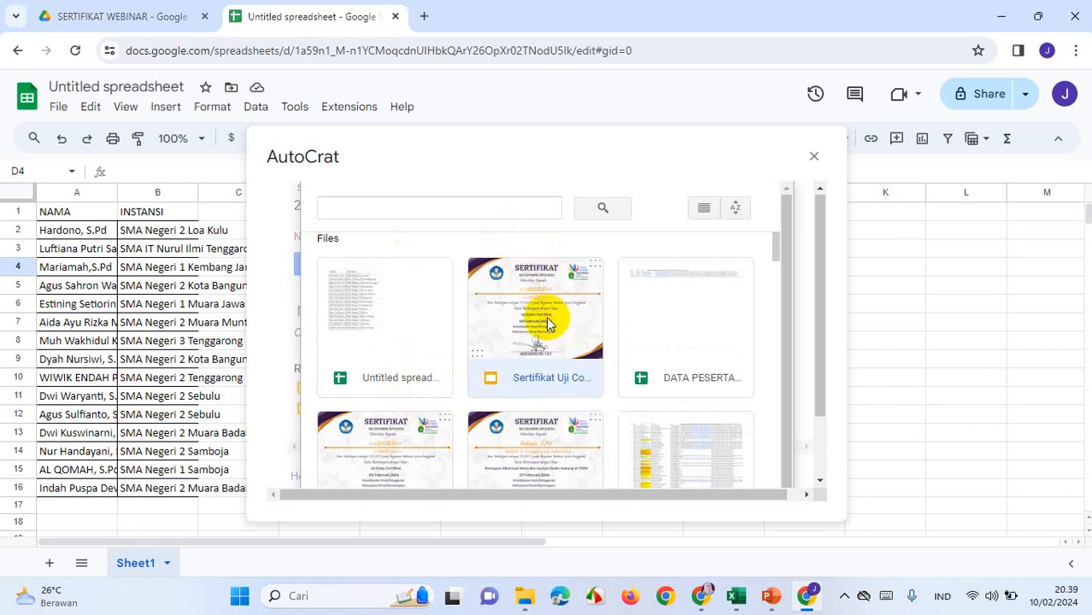
click(538, 318)
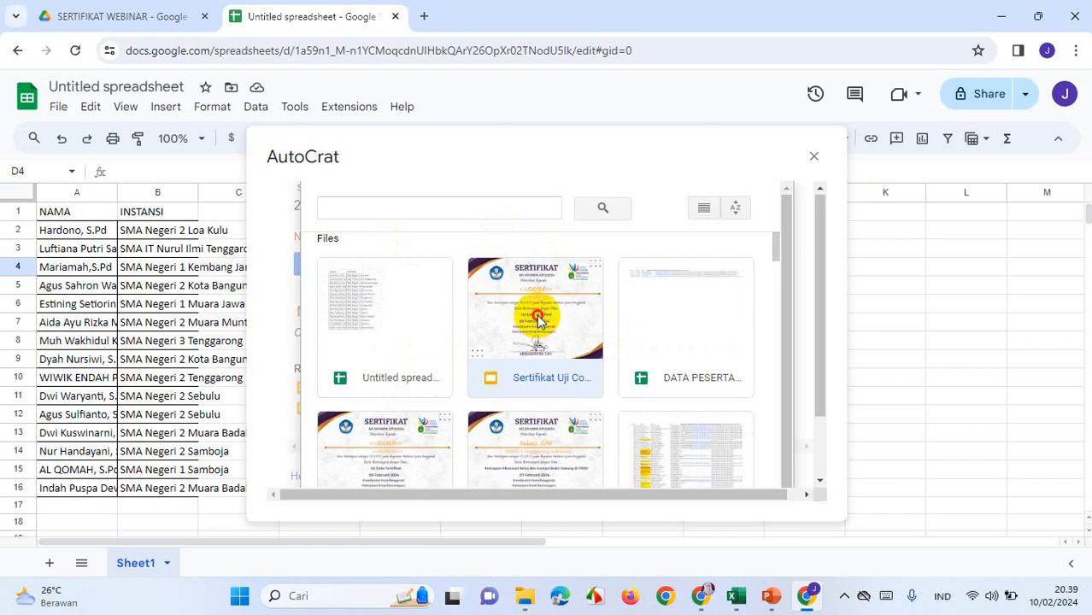
scroll(560, 335, down, 5)
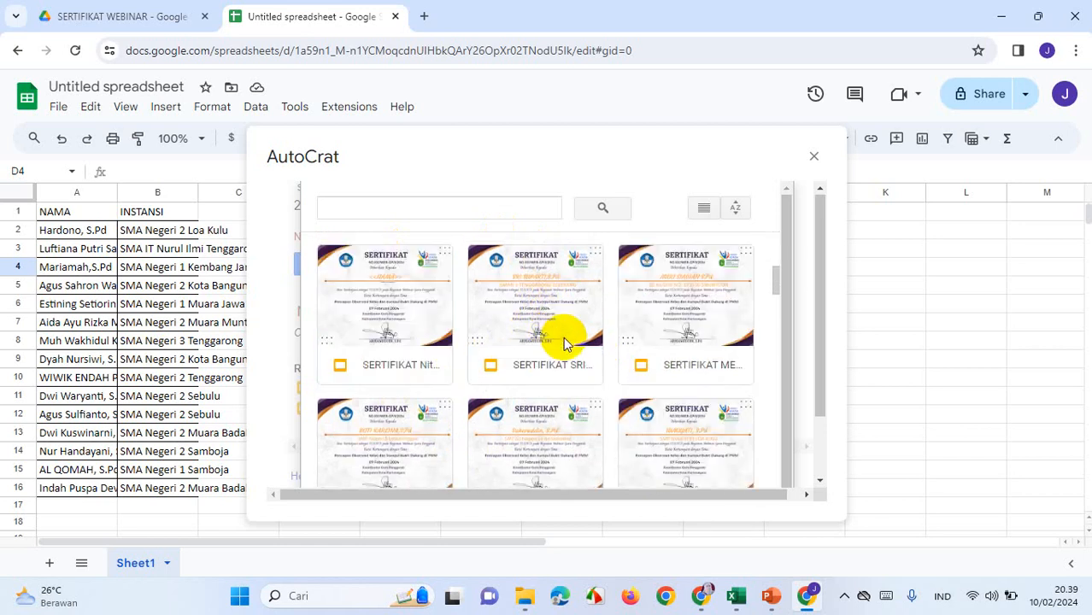
scroll(751, 397, down, 5)
scroll(748, 411, down, 5)
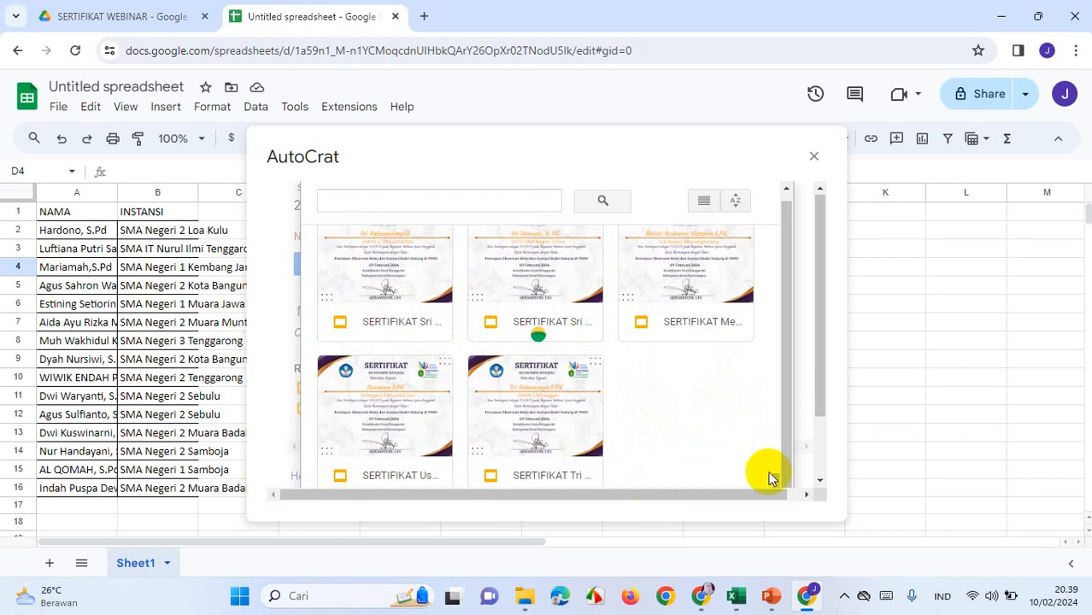
scroll(520, 455, down, 5)
scroll(764, 414, down, 5)
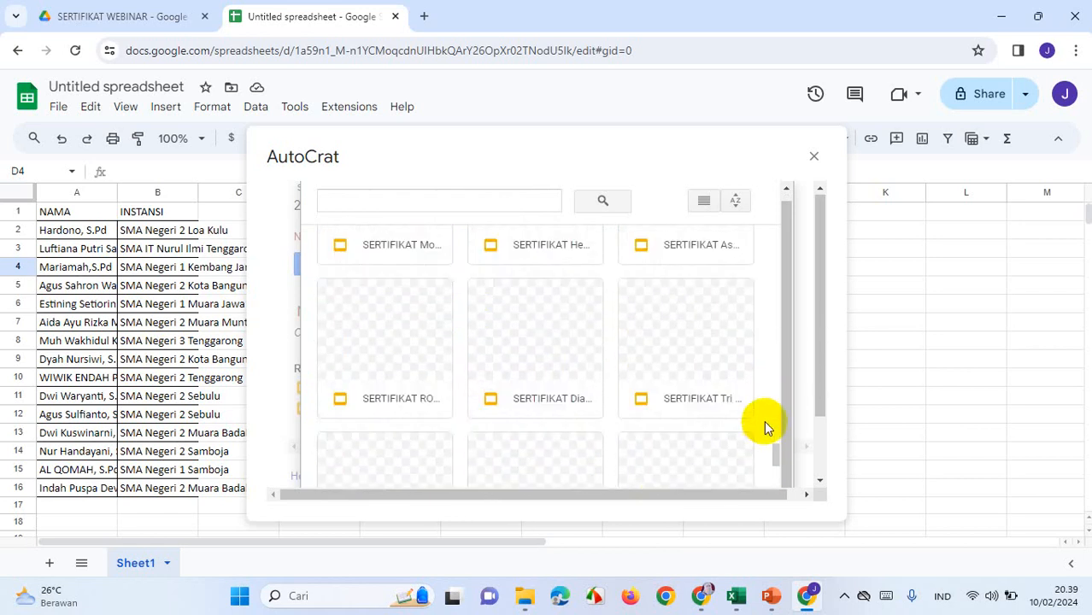
scroll(681, 398, down, 2)
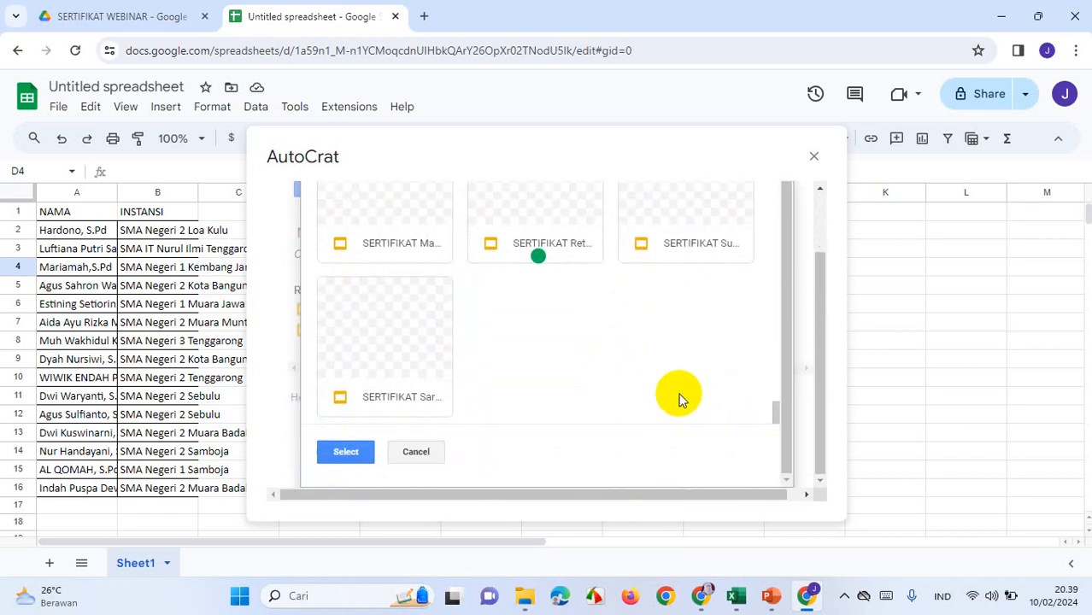
click(339, 456)
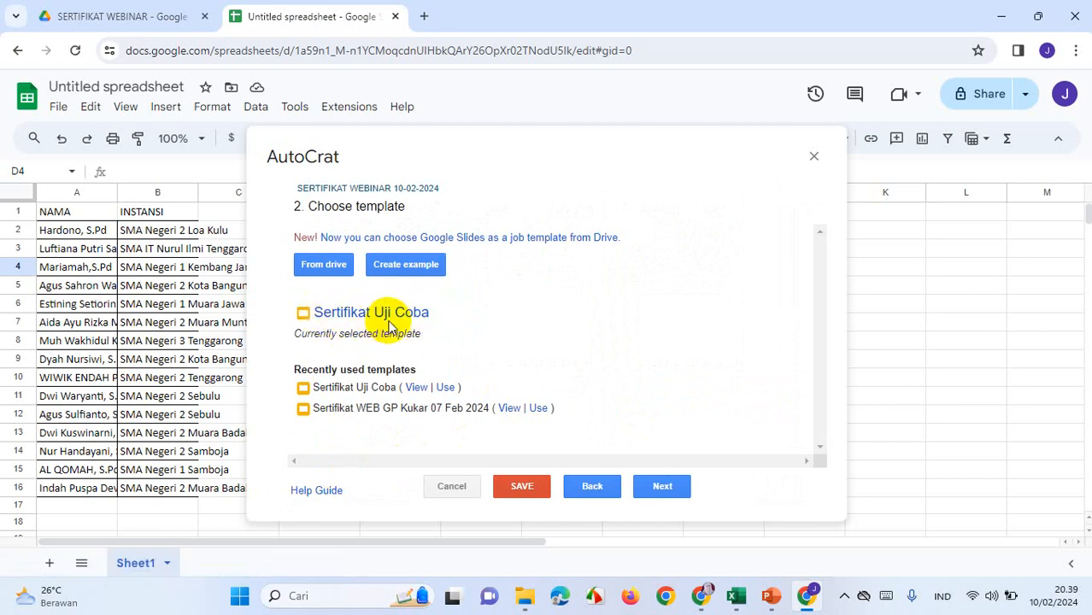
click(665, 488)
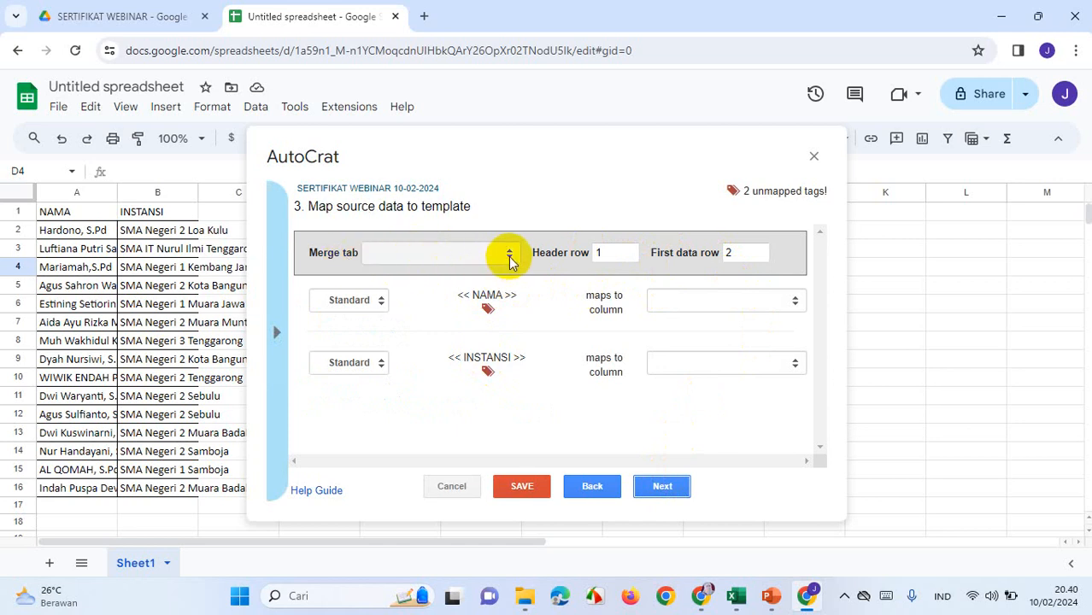
- Set Sheet1 as the merge tab for the NAMA and INSTANSI tags and continue to the file settings
click(510, 261)
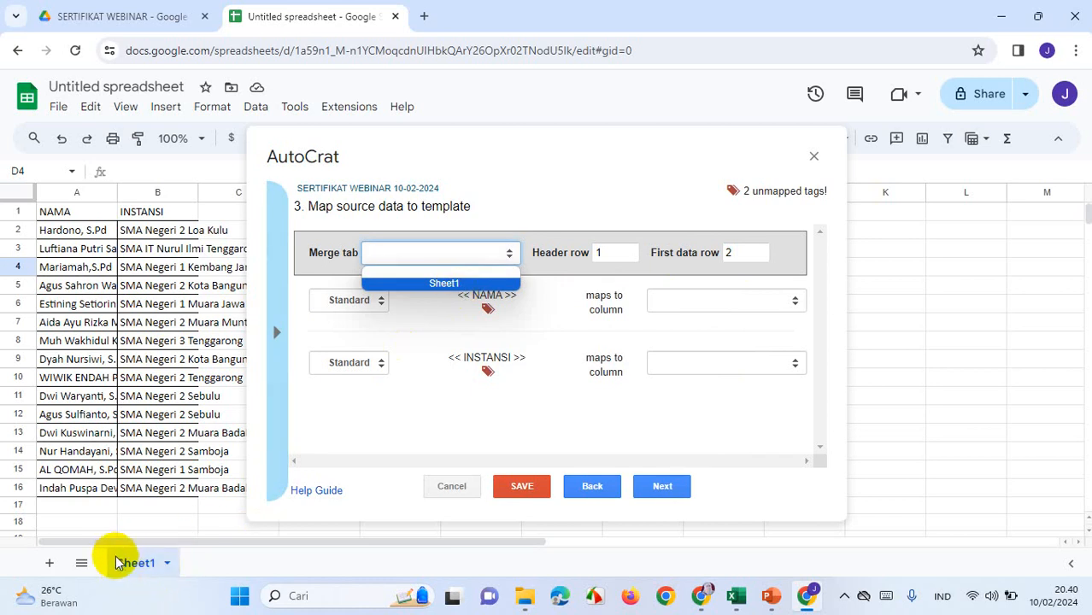
click(445, 285)
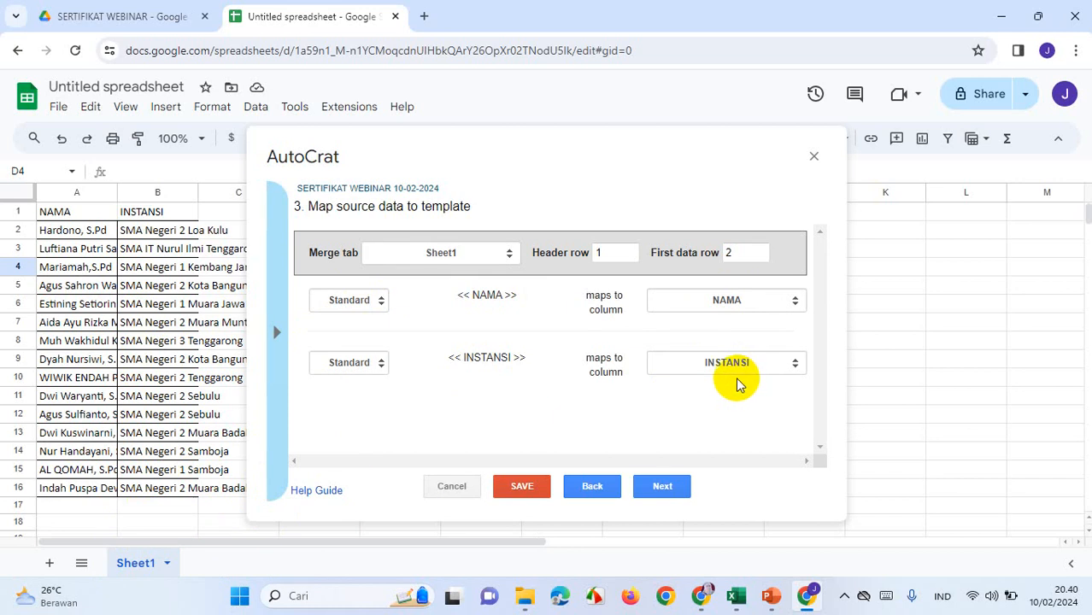
click(677, 491)
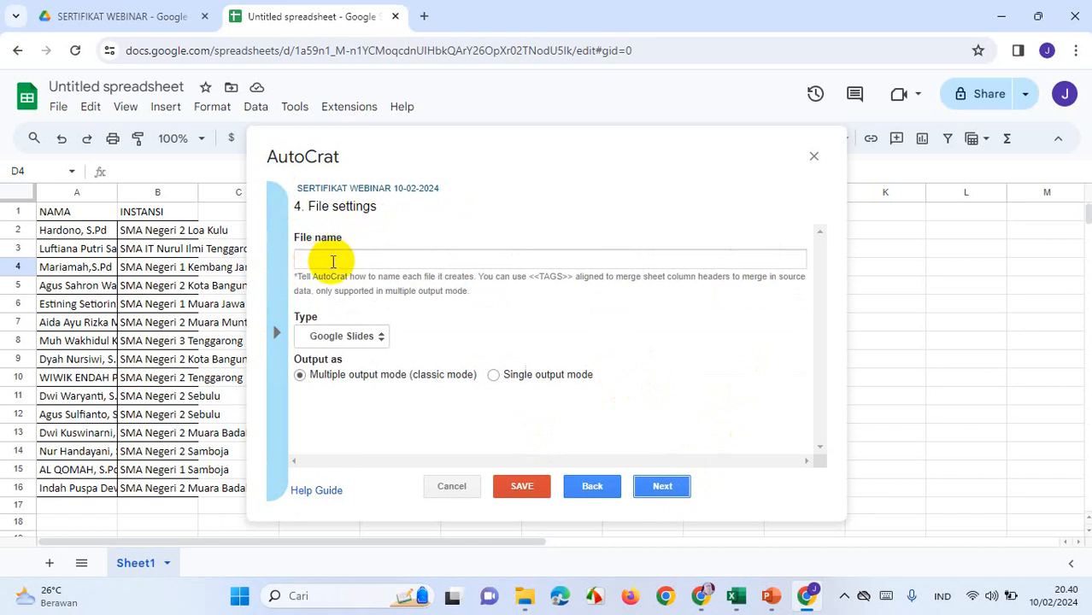
- Set the output file name to SERTIFIKAT <<NAMA>>, with a space instead of a hyphen before the tag
click(331, 262)
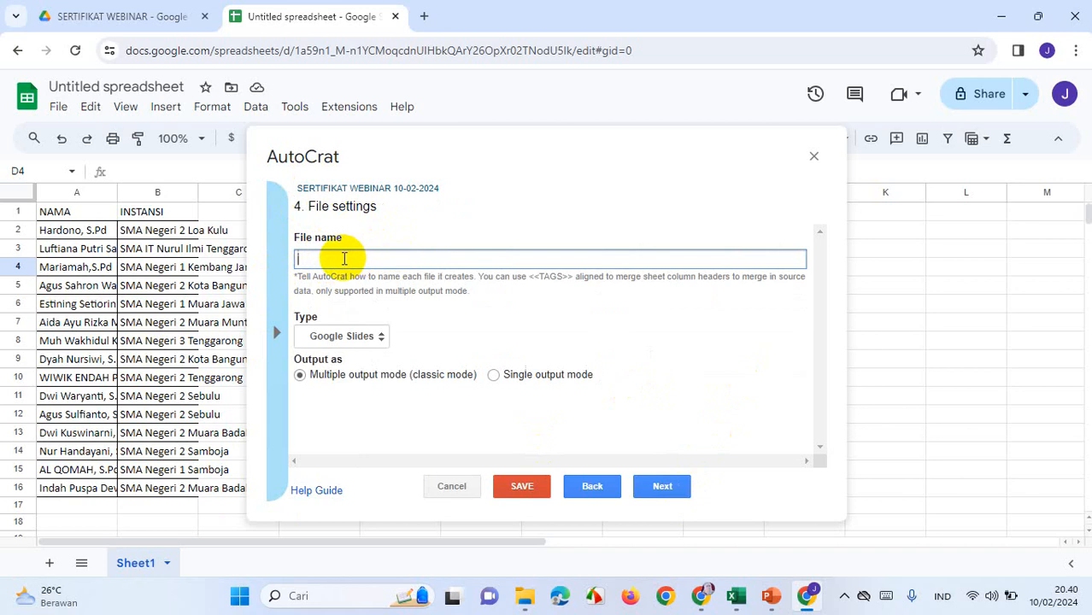
text(SERTIFIKAT-<<NAMA>>)
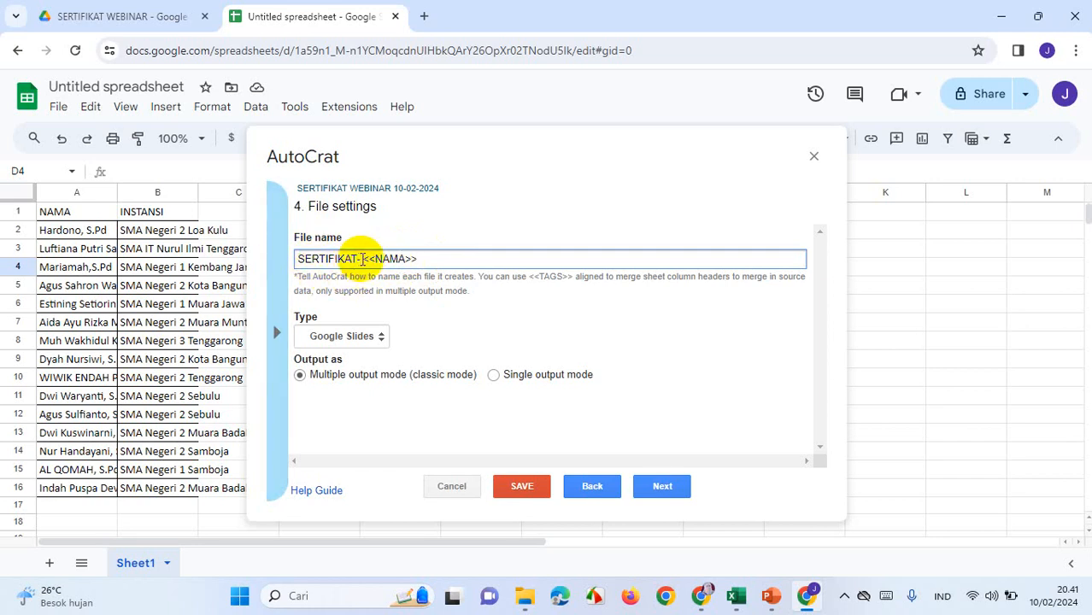
click(362, 259)
key(BackSpace)
key(BackSpace)
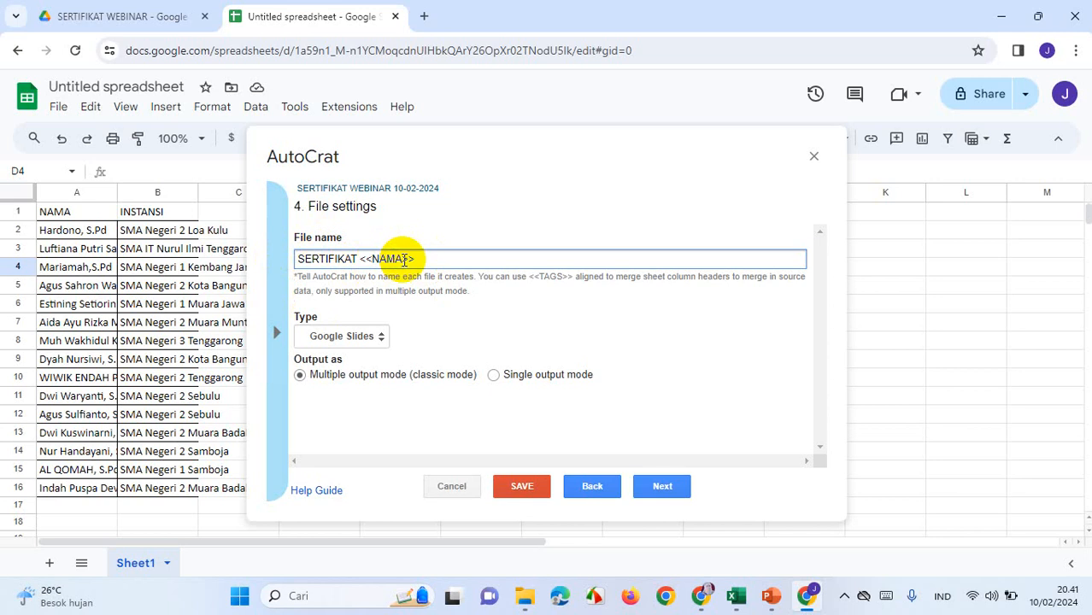
- Set the output file type to PDF in multiple output mode and continue to the destination folder settings
click(378, 337)
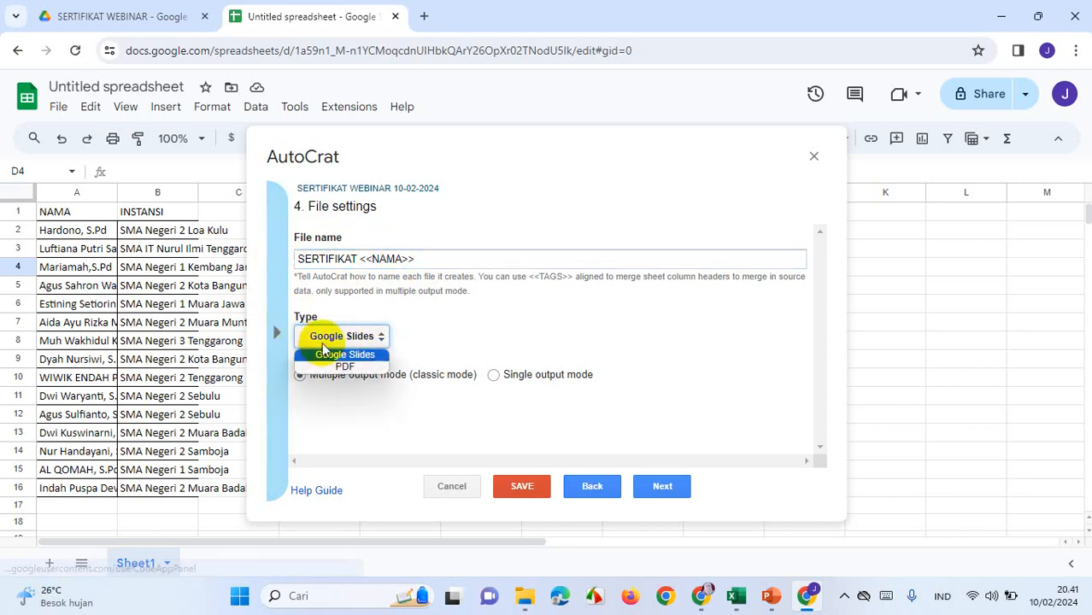
click(357, 367)
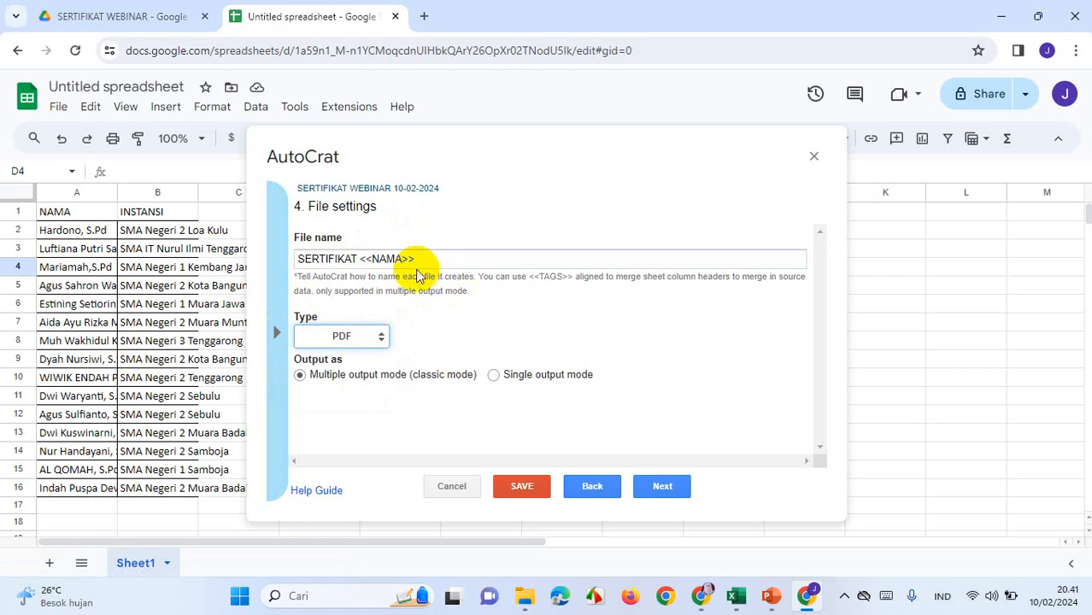
drag(417, 264, 362, 261)
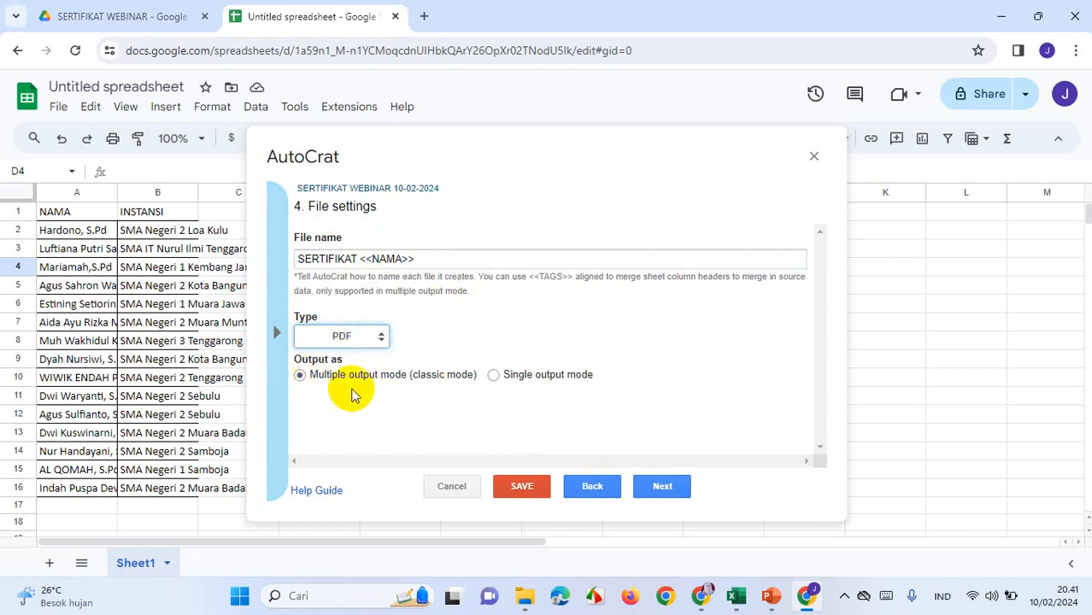
click(662, 487)
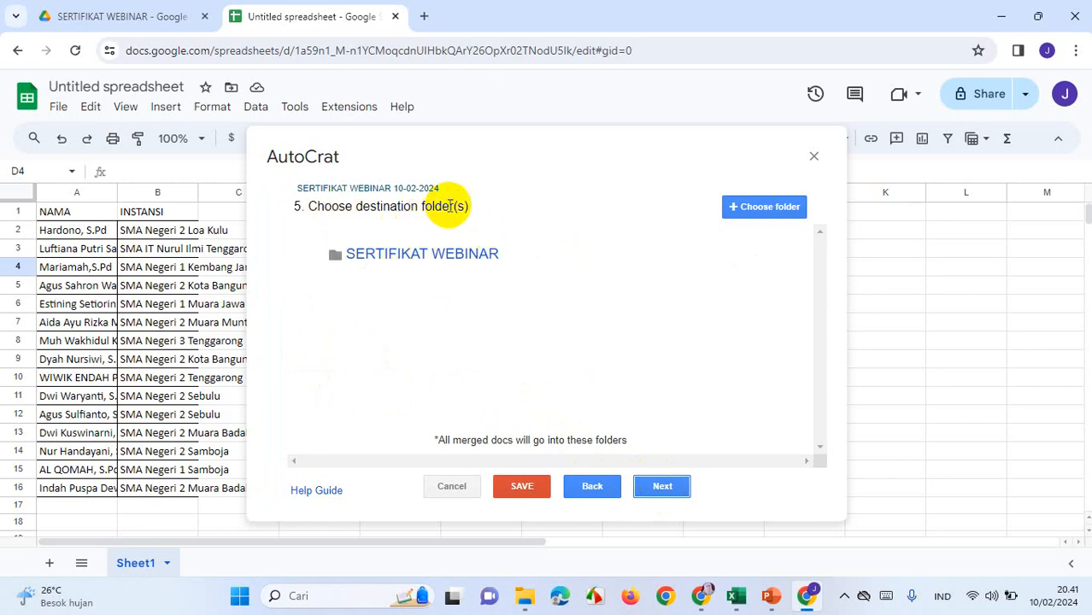
- Remove the SERTIFIKAT WEBINAR folder from the job's destination folders
mouse_move(540, 257)
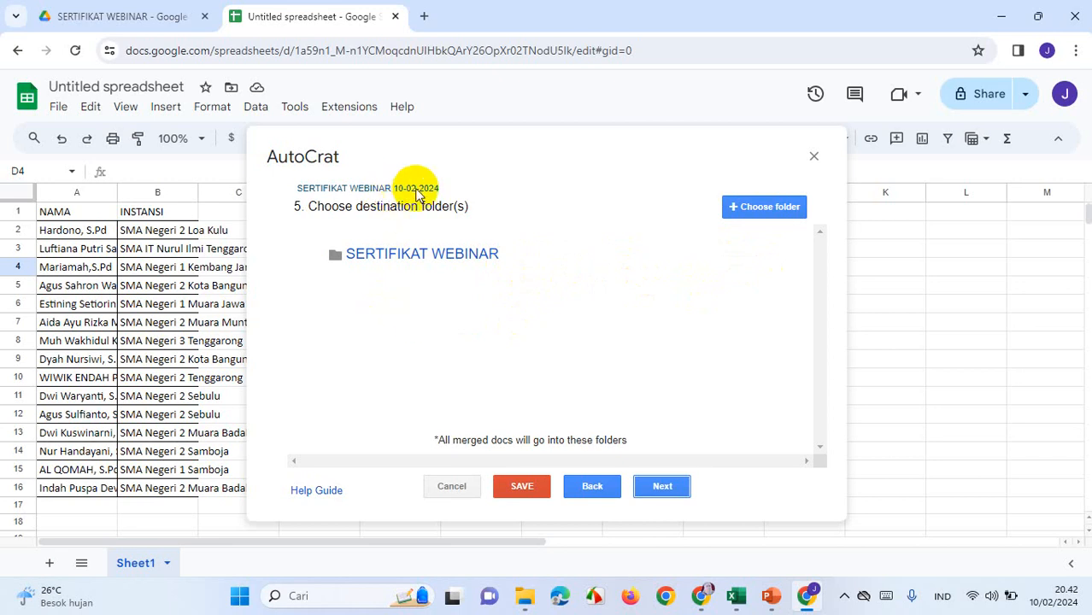
mouse_move(514, 278)
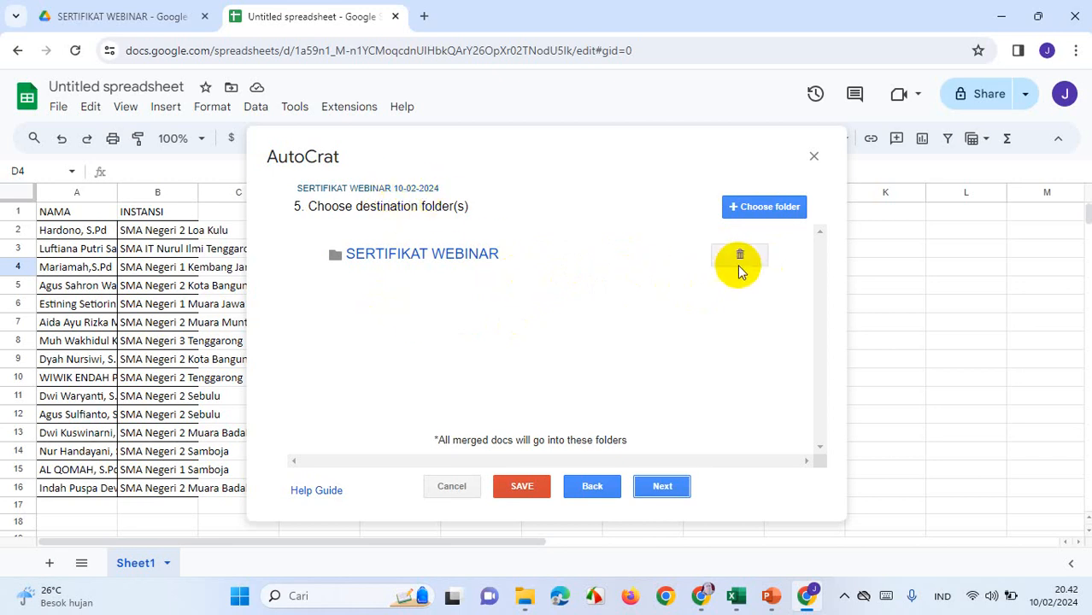
click(740, 258)
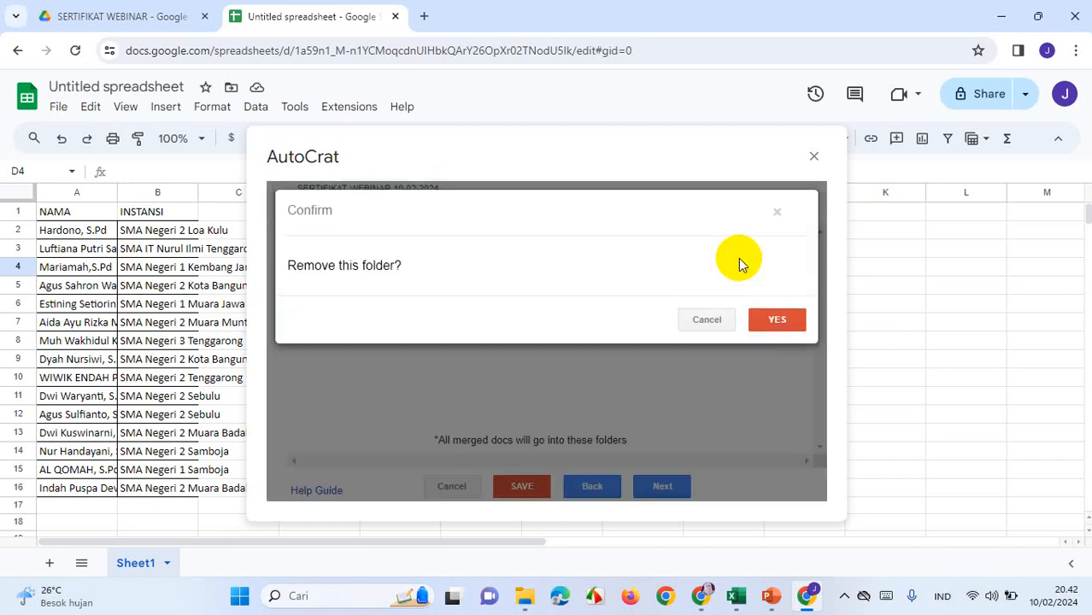
click(773, 329)
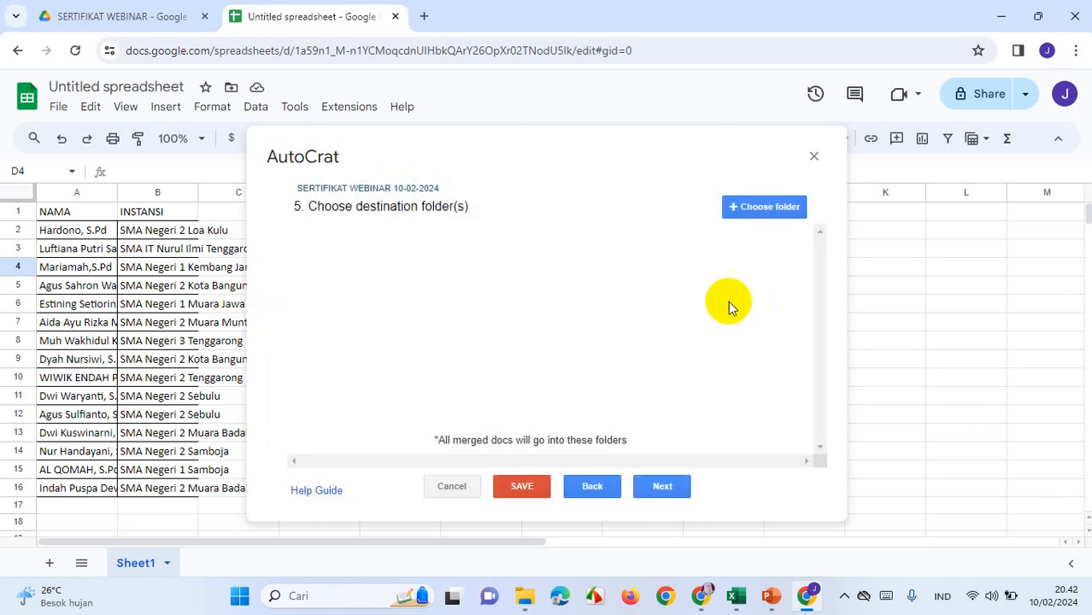
- Switch to Google Drive and create a folder named REKAP SERTIFIKAT WEBINAR 10-02-2024 inside SERTIFIKAT WEBINAR
click(81, 19)
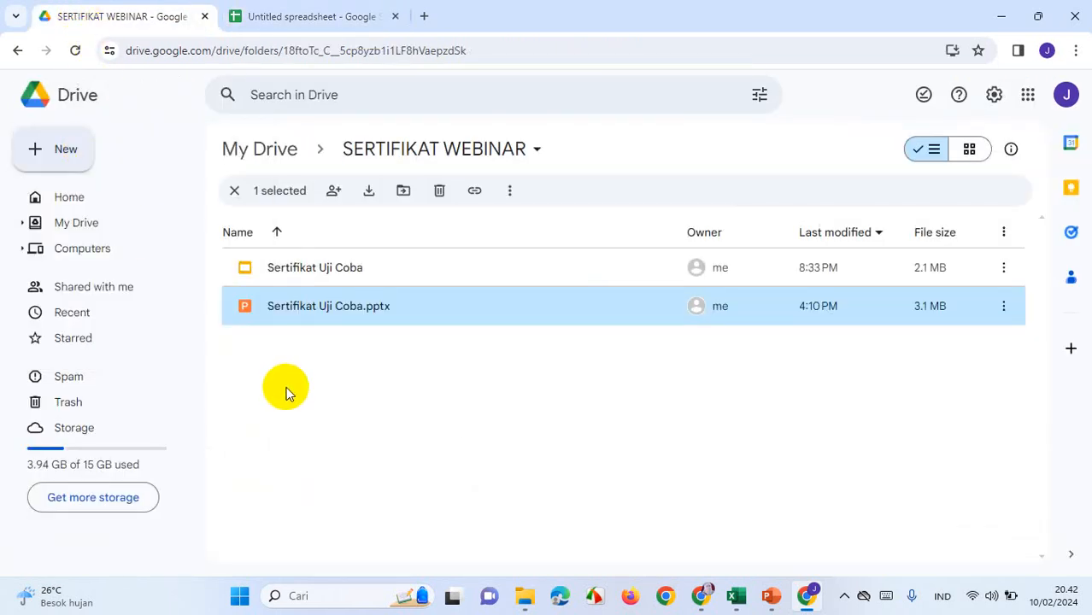
click(72, 146)
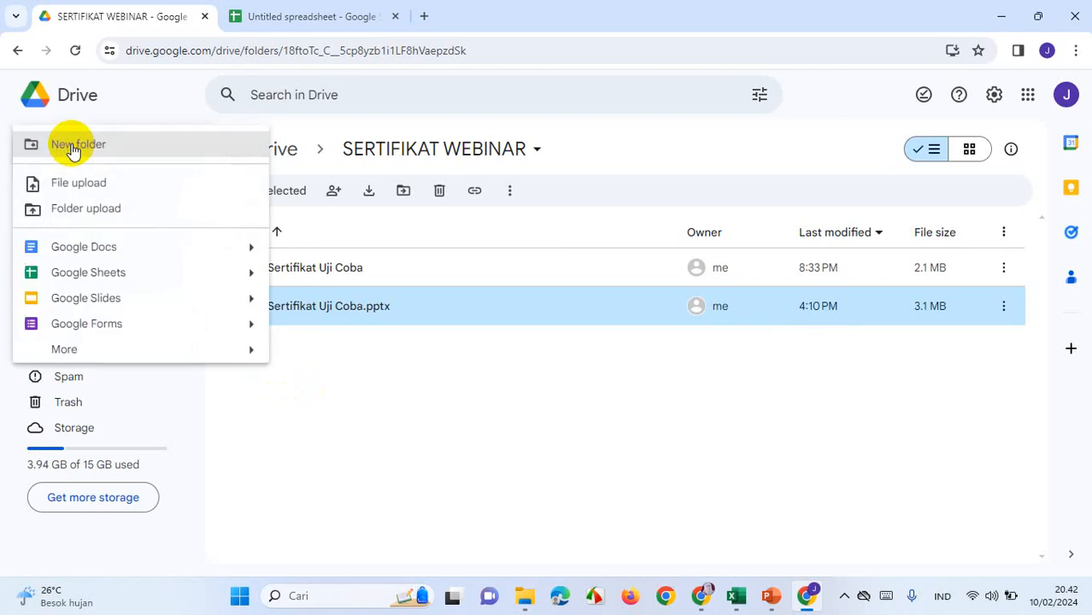
click(112, 145)
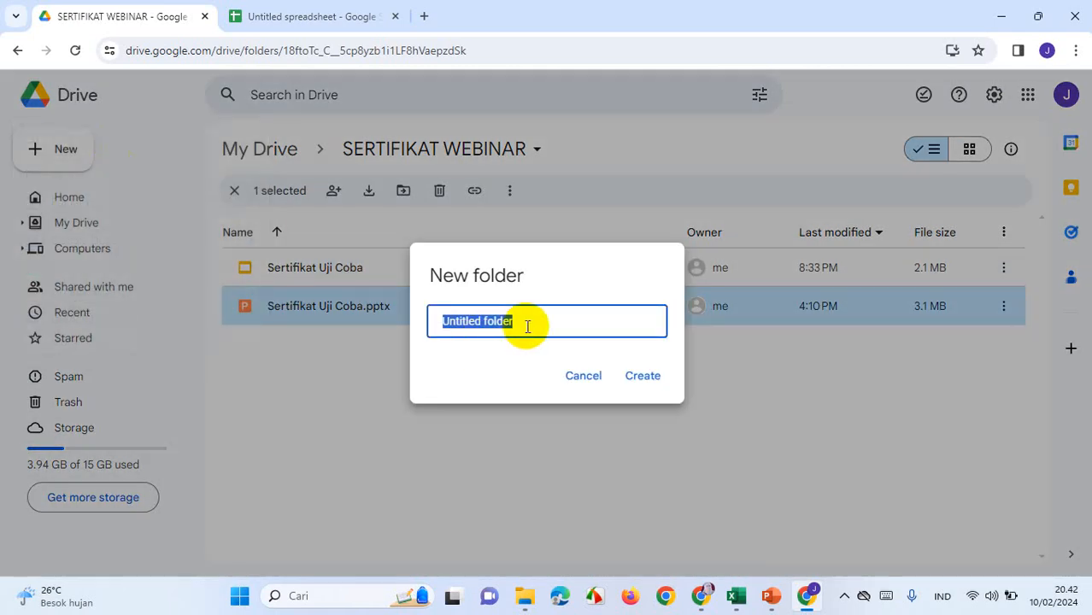
text(RE)
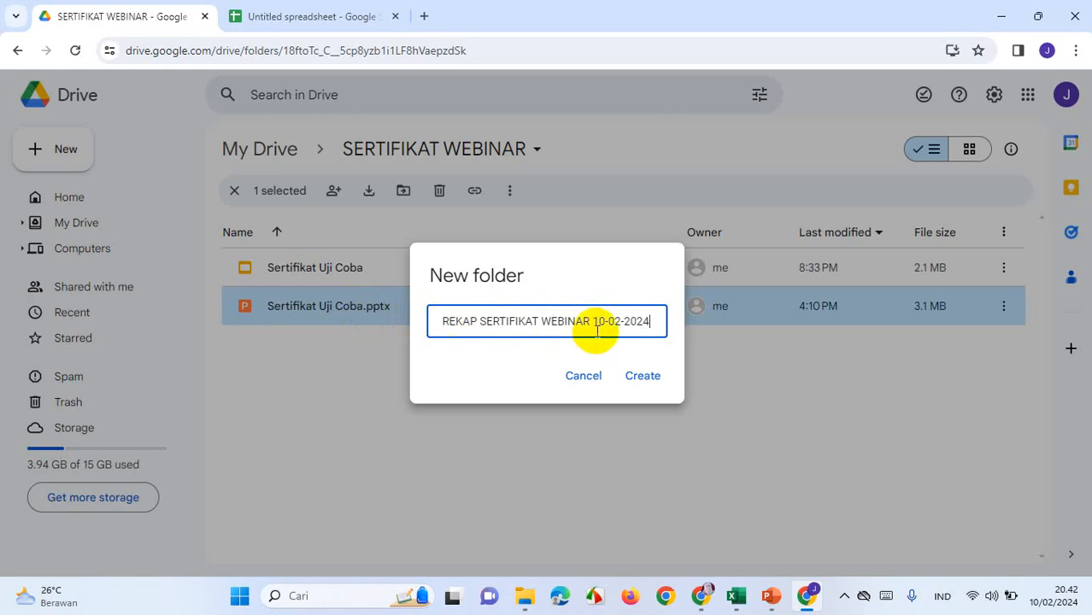
click(645, 376)
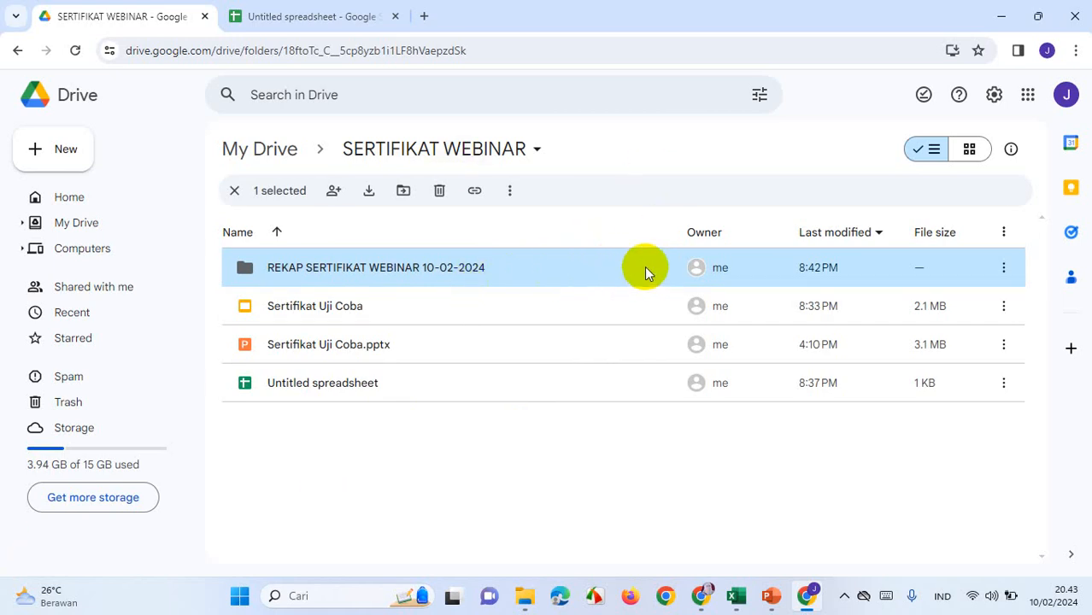
- Share the REKAP SERTIFIKAT WEBINAR 10-02-2024 folder with anyone with the link as Viewer
right_click(559, 266)
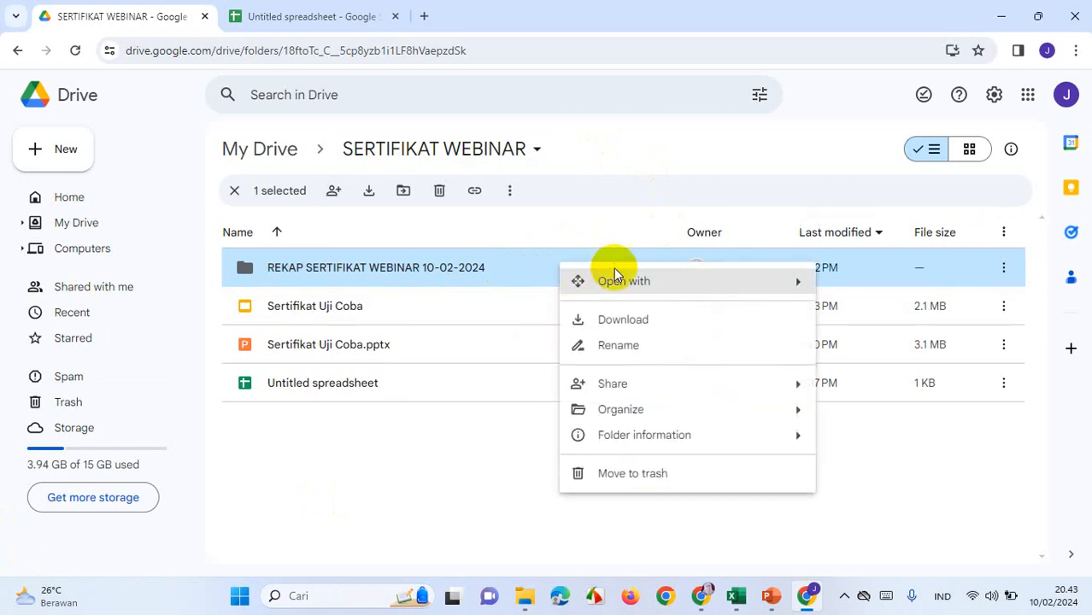
click(533, 266)
right_click(533, 267)
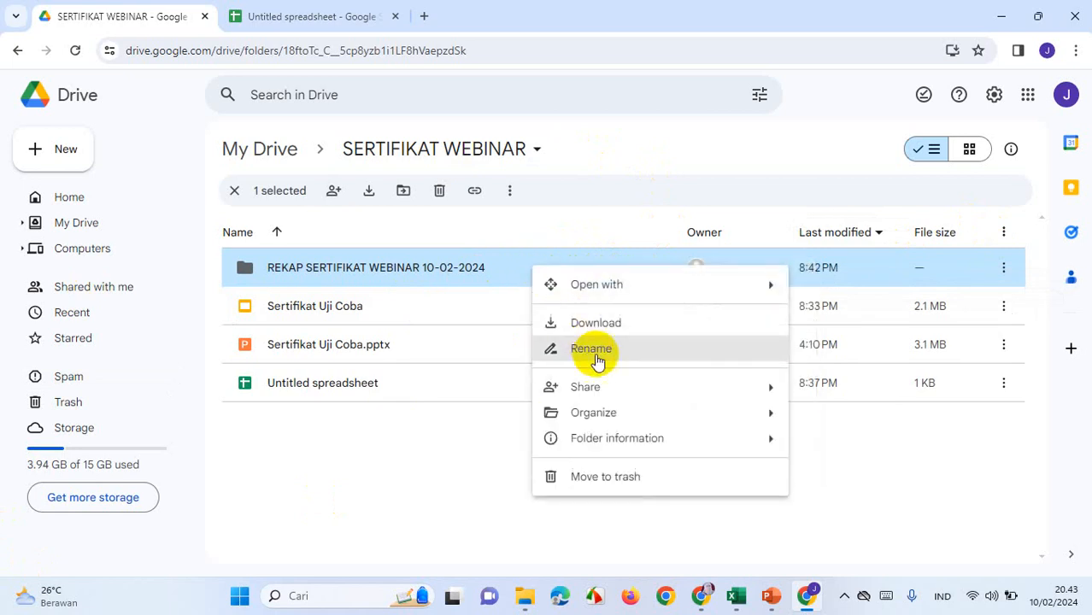
mouse_move(603, 390)
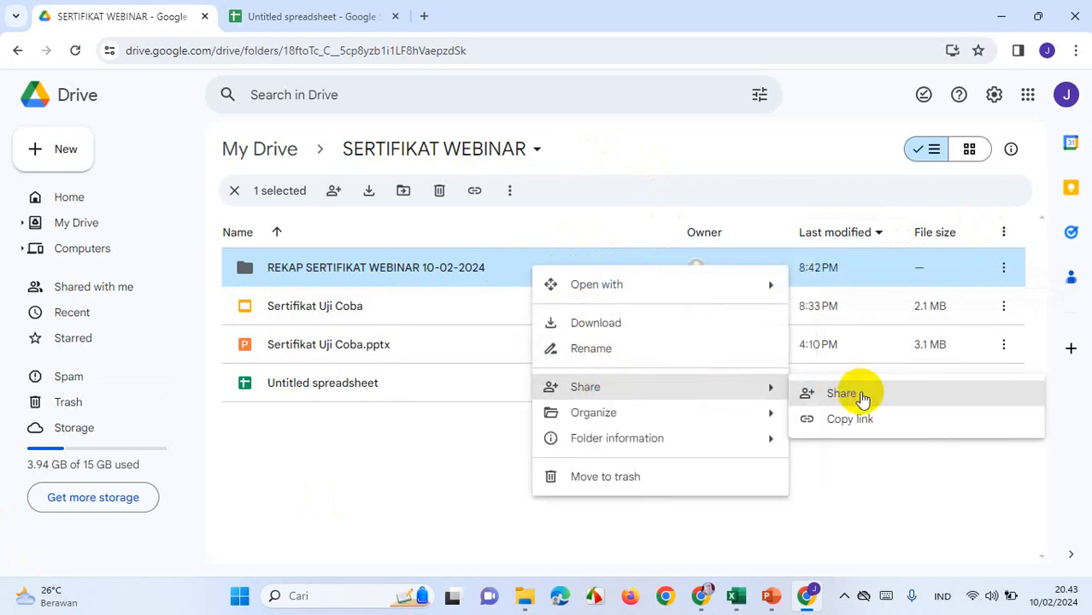
click(860, 395)
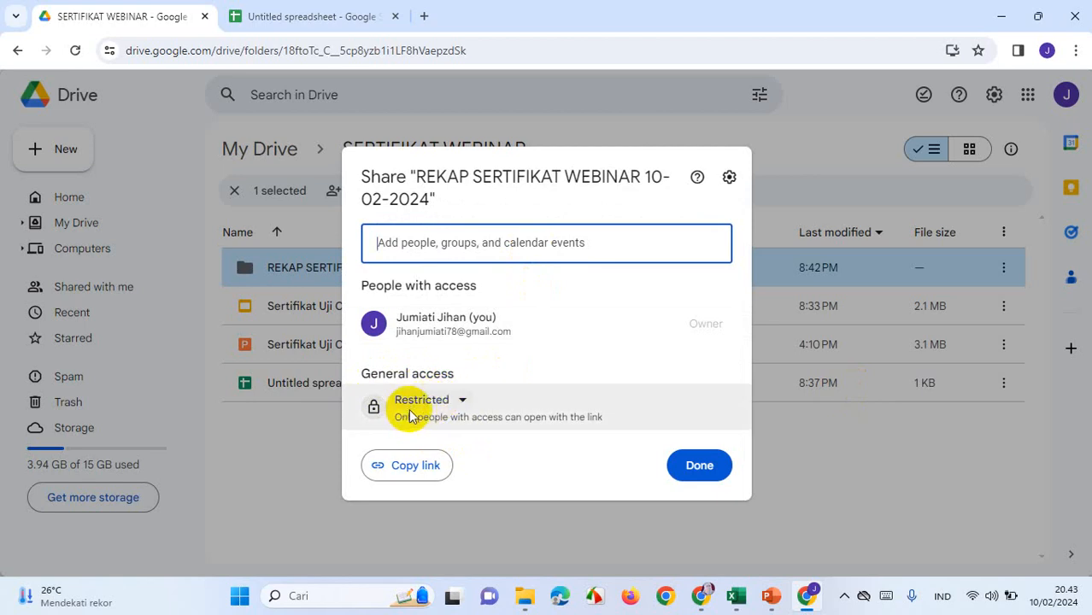
click(461, 404)
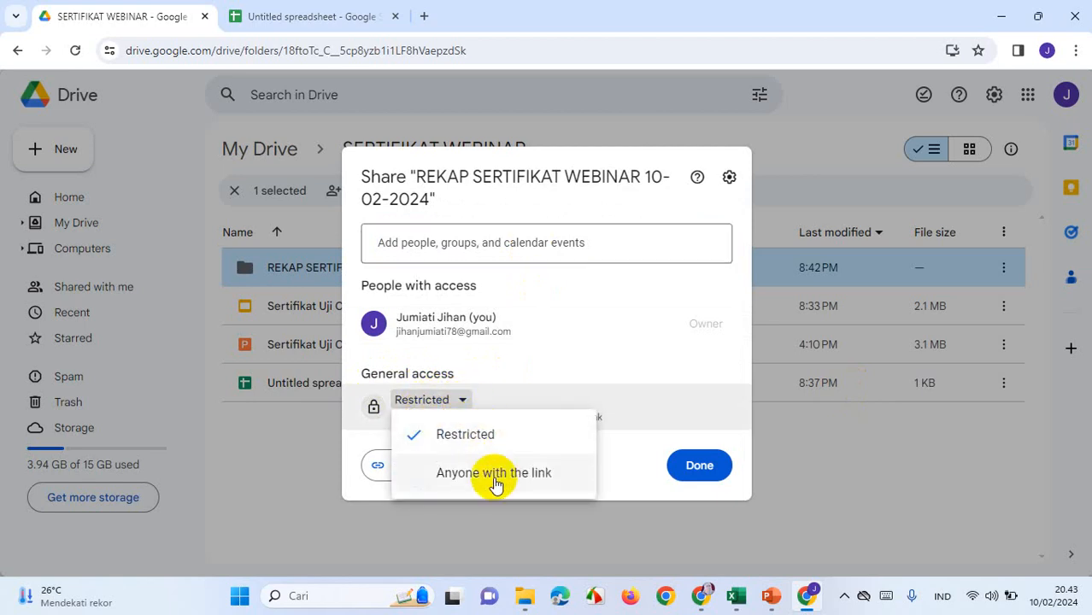
click(495, 479)
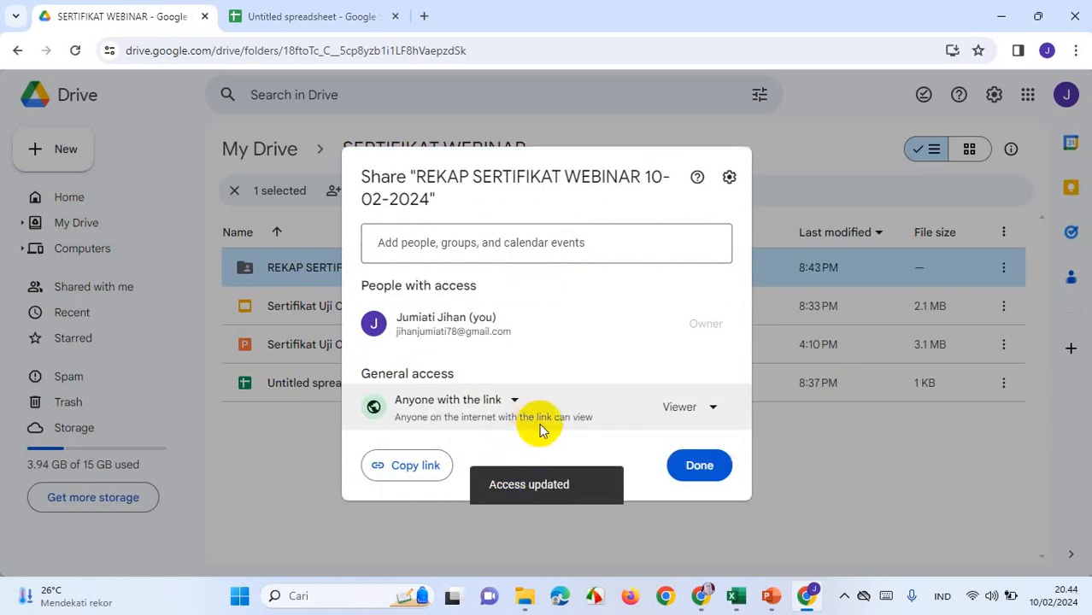
click(701, 472)
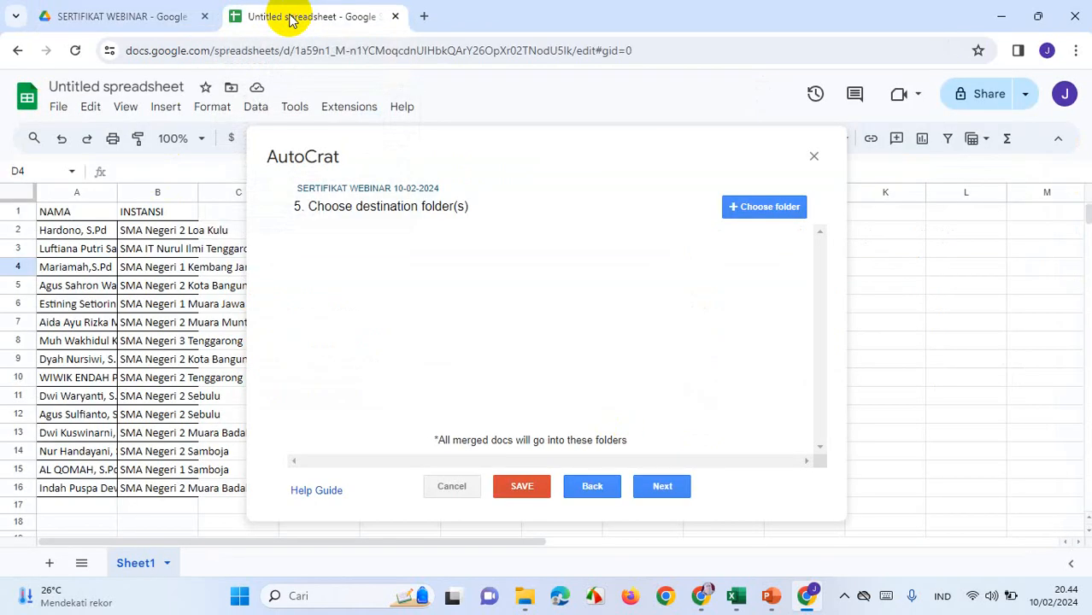
- Choose REKAP SERTIFIKAT WEBINAR 10-02-2024 as the merge job's destination folder and continue to the dynamic folder reference
click(765, 212)
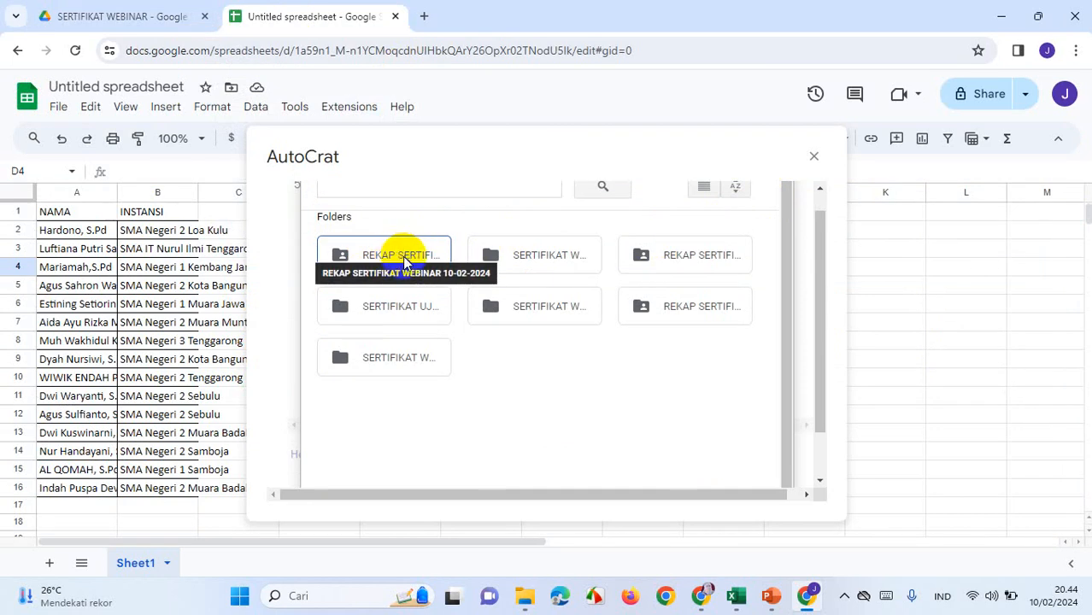
click(403, 256)
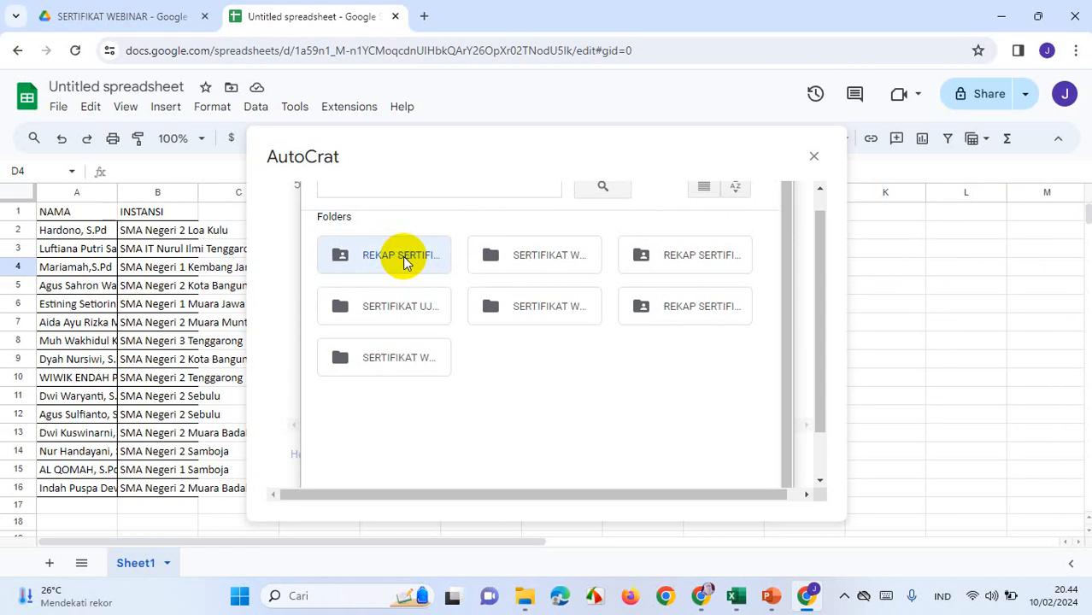
scroll(757, 255, down, 2)
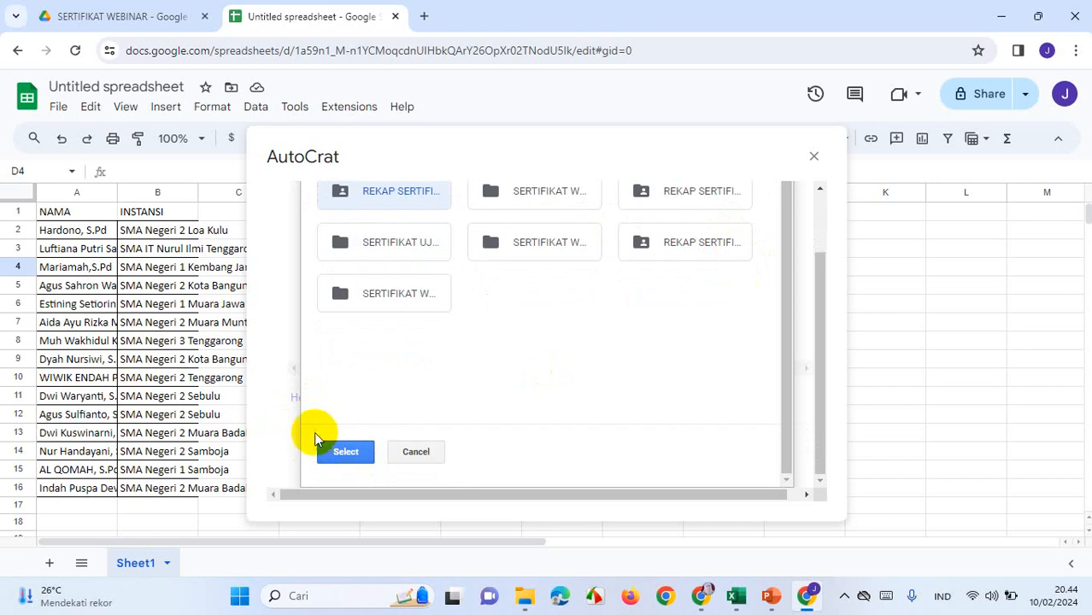
click(345, 452)
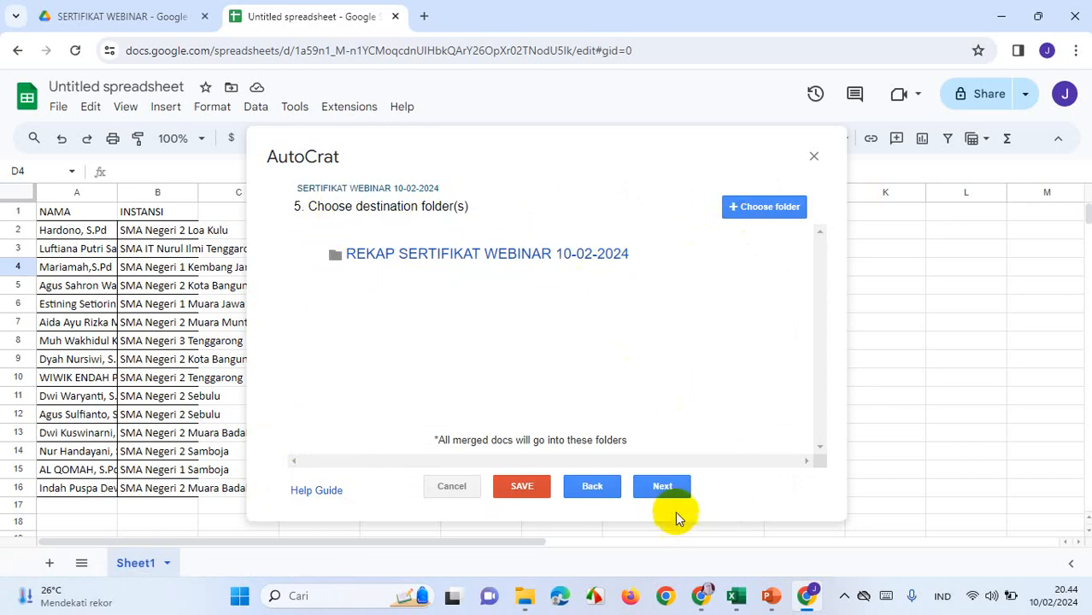
click(665, 487)
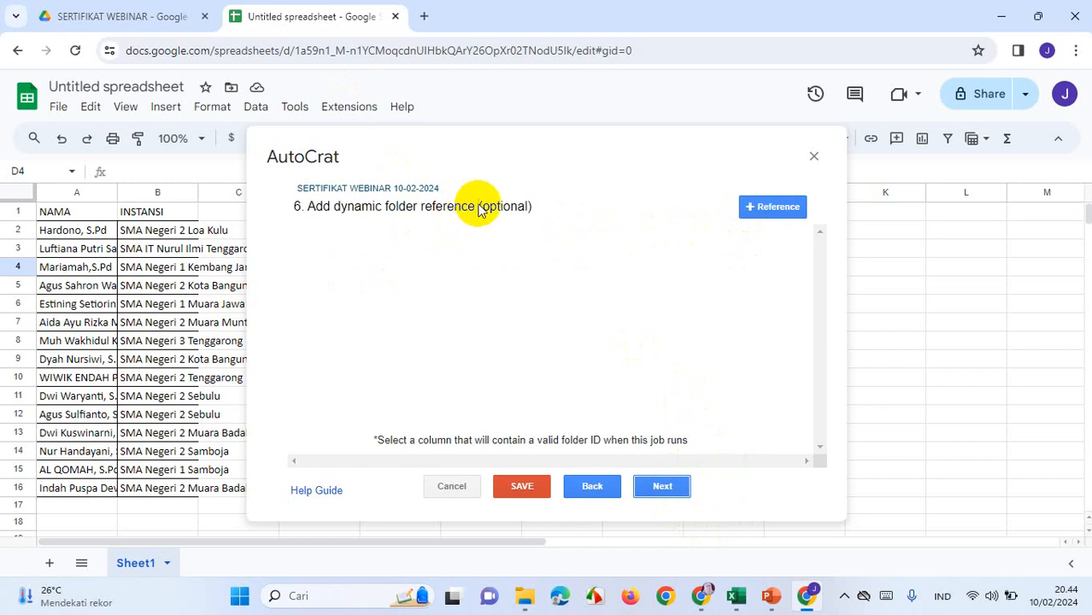
- Skip the optional folder reference, merge condition and document sharing settings to reach the job triggers
click(665, 487)
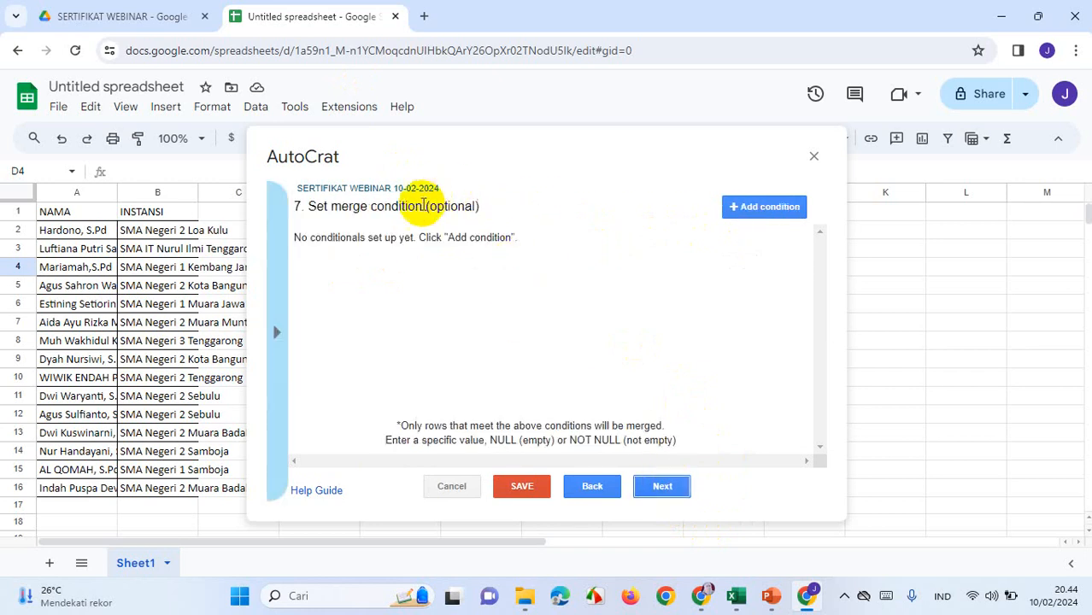
click(663, 487)
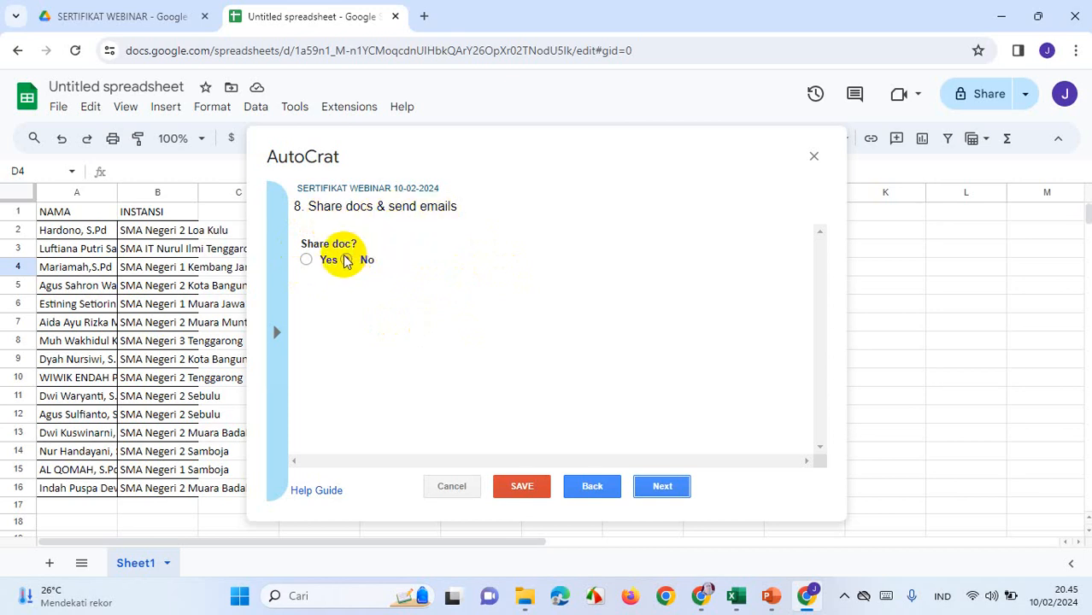
click(664, 487)
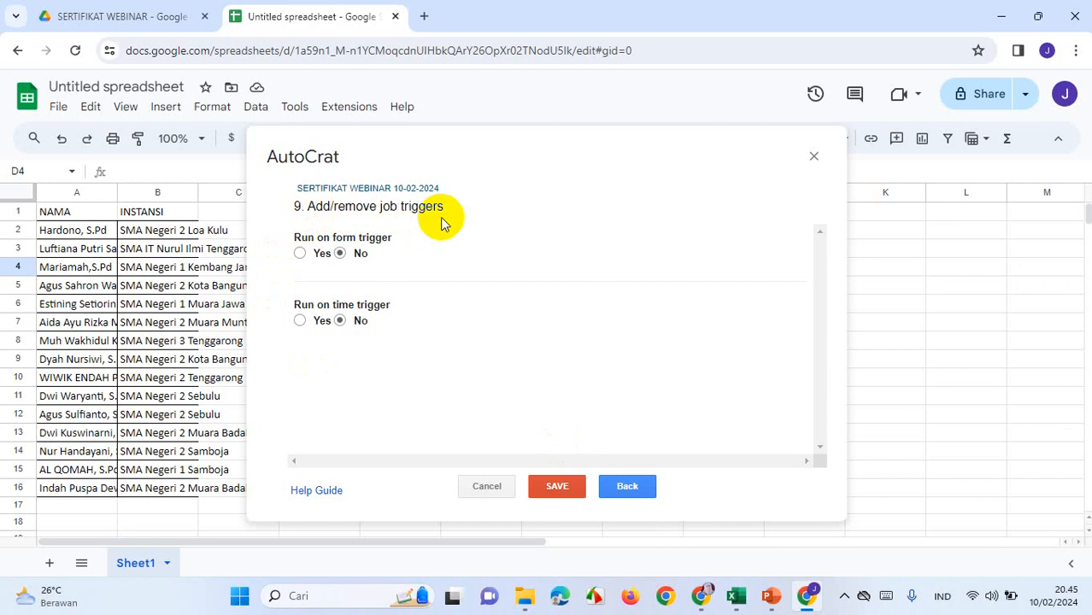
- Enable the form trigger for the merge job and save the job
click(300, 254)
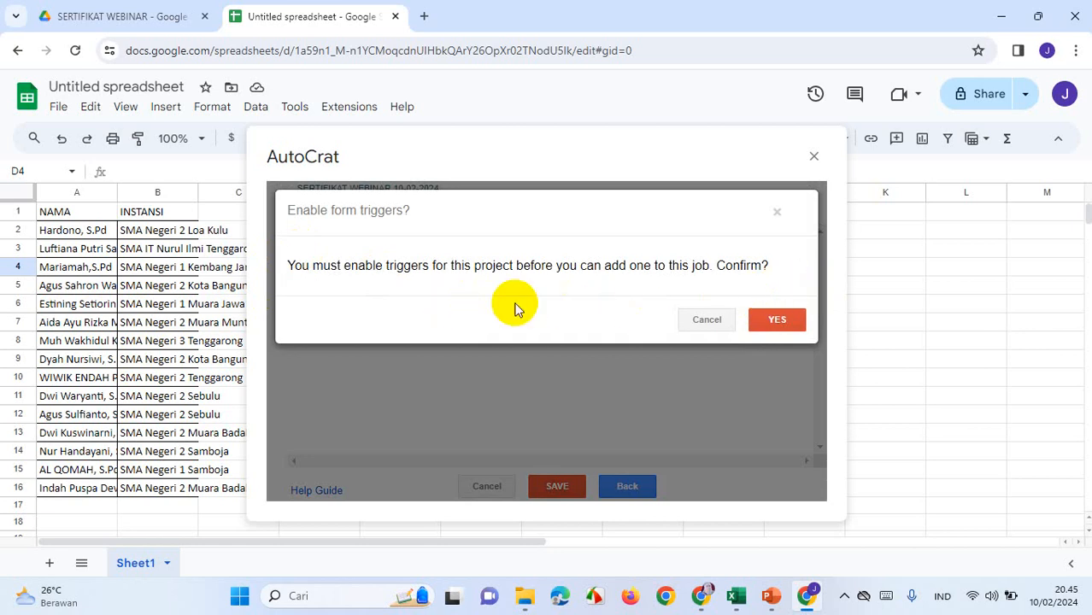
click(775, 320)
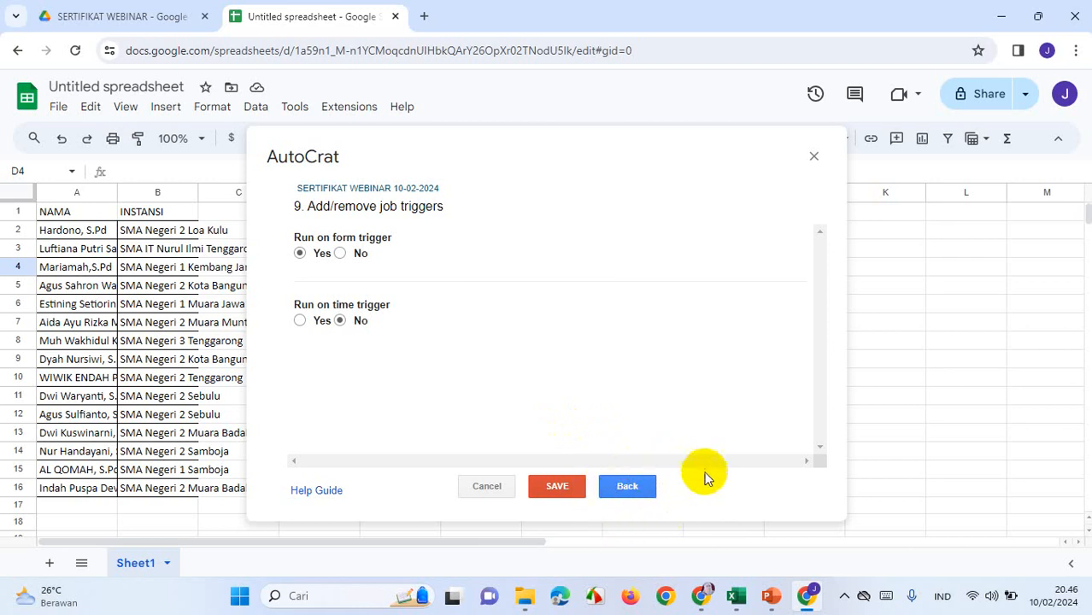
click(555, 486)
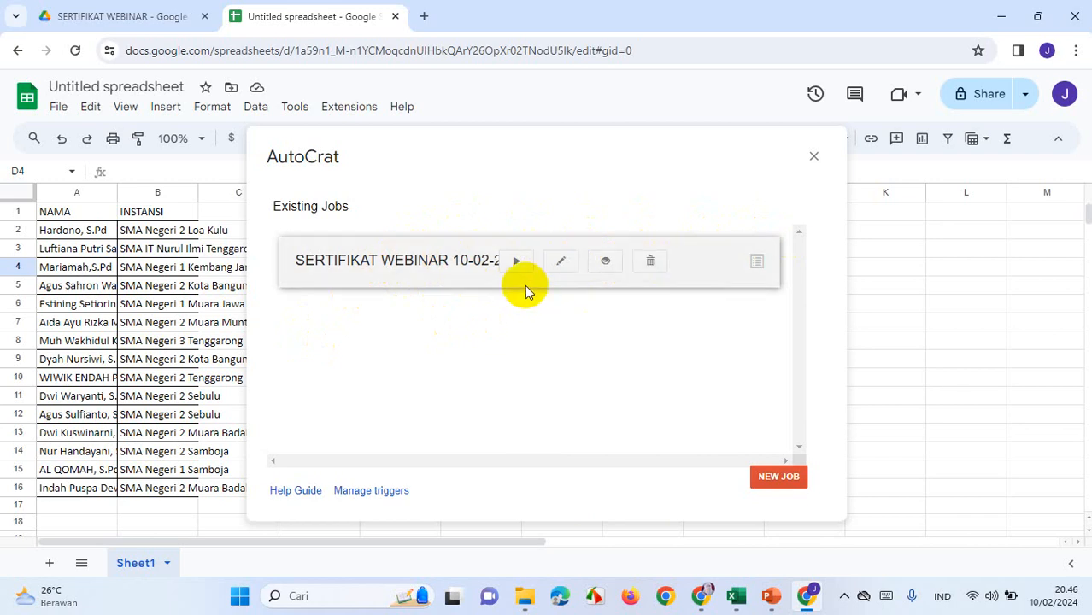
- Run the SERTIFIKAT WEBINAR 10-02-2024 job and review the generated PDFs in its destination folder in Google Drive
click(518, 264)
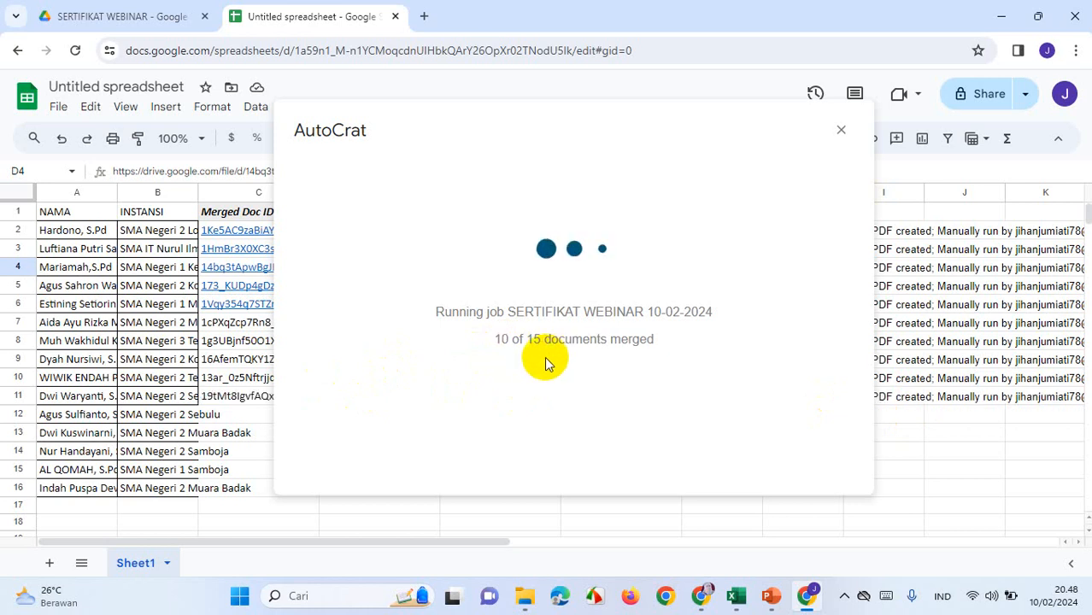
click(86, 18)
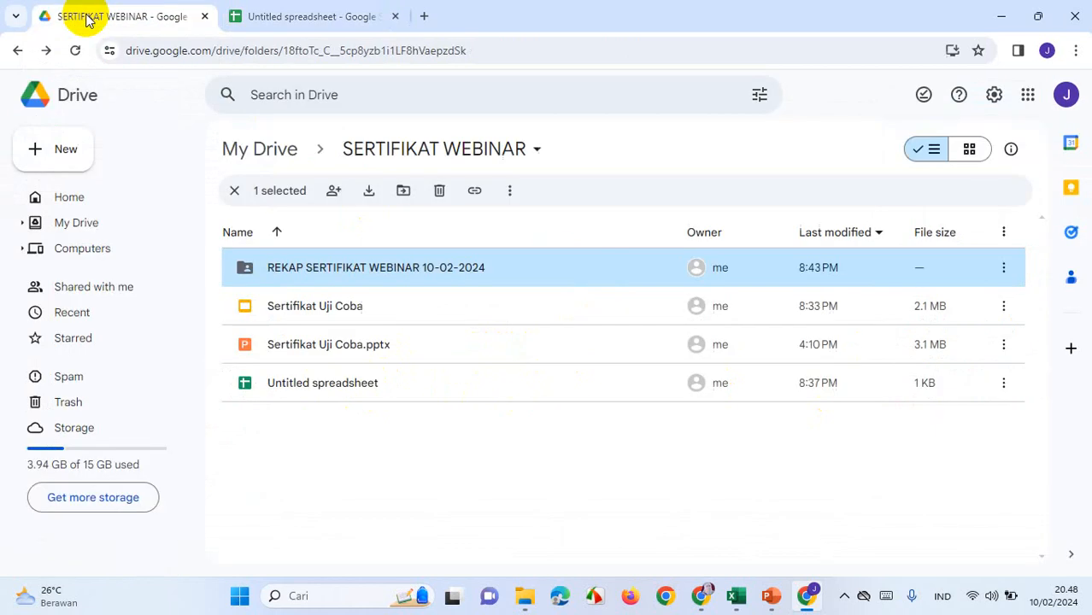
double_click(521, 274)
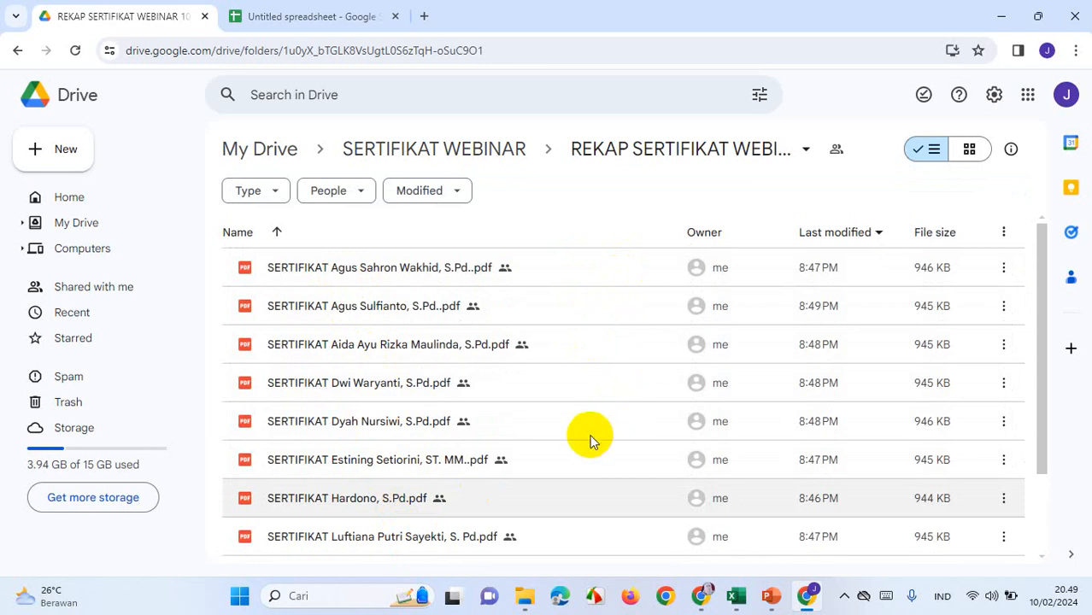
scroll(589, 444, down, 3)
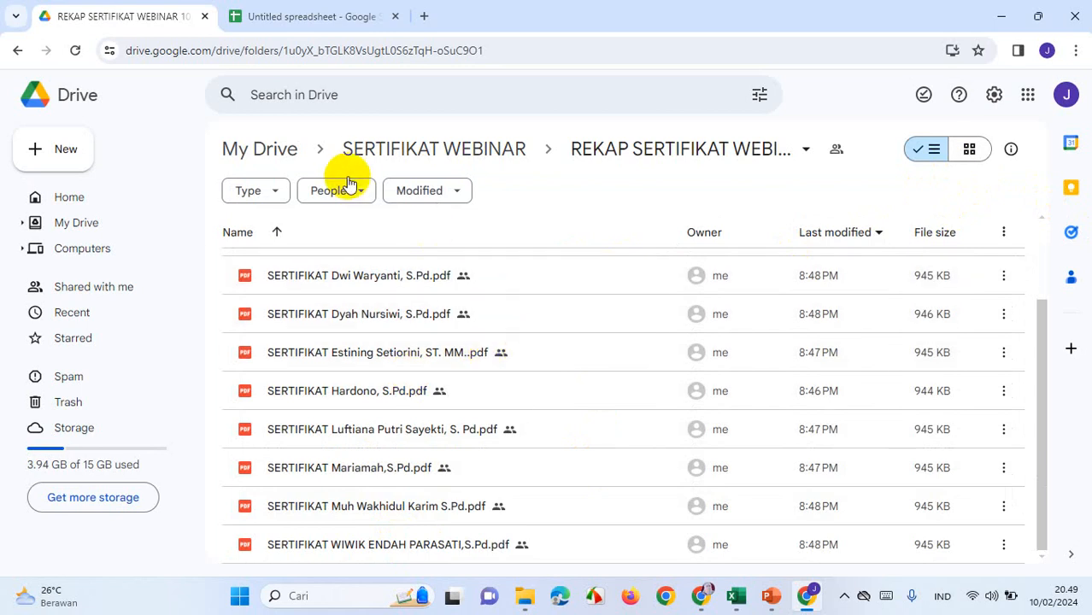
- Check the merge job's progress in the spreadsheet, and examine the generated certificates in Drive in grid layout
click(266, 17)
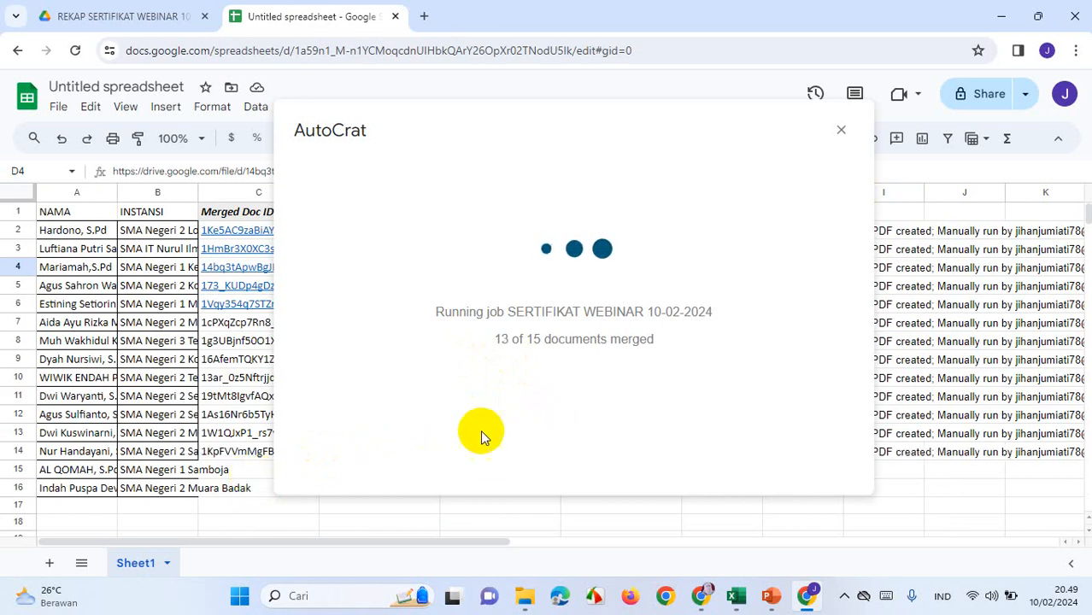
click(86, 17)
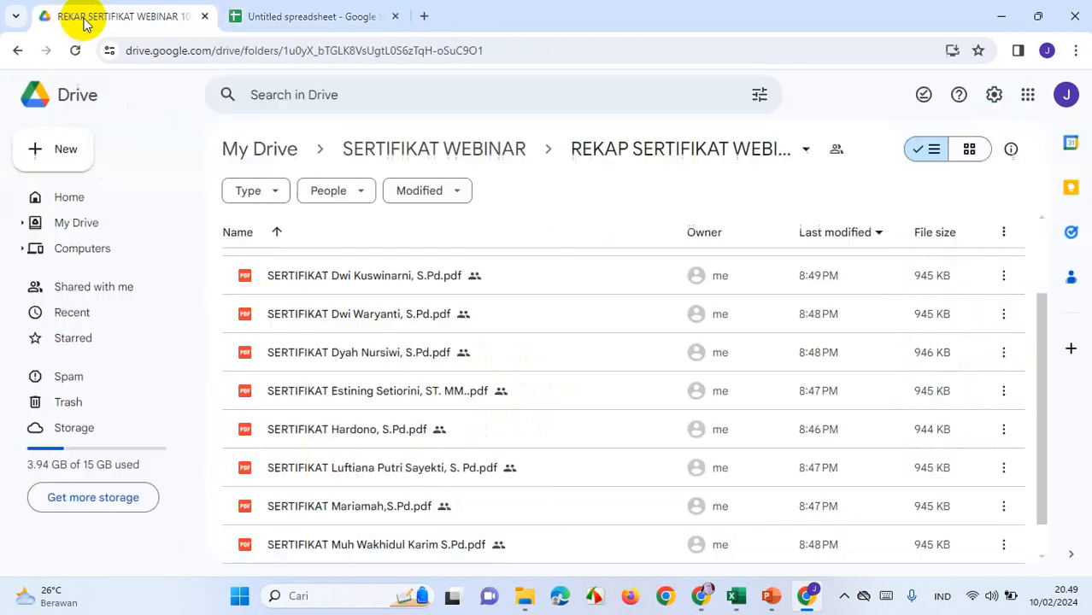
click(974, 152)
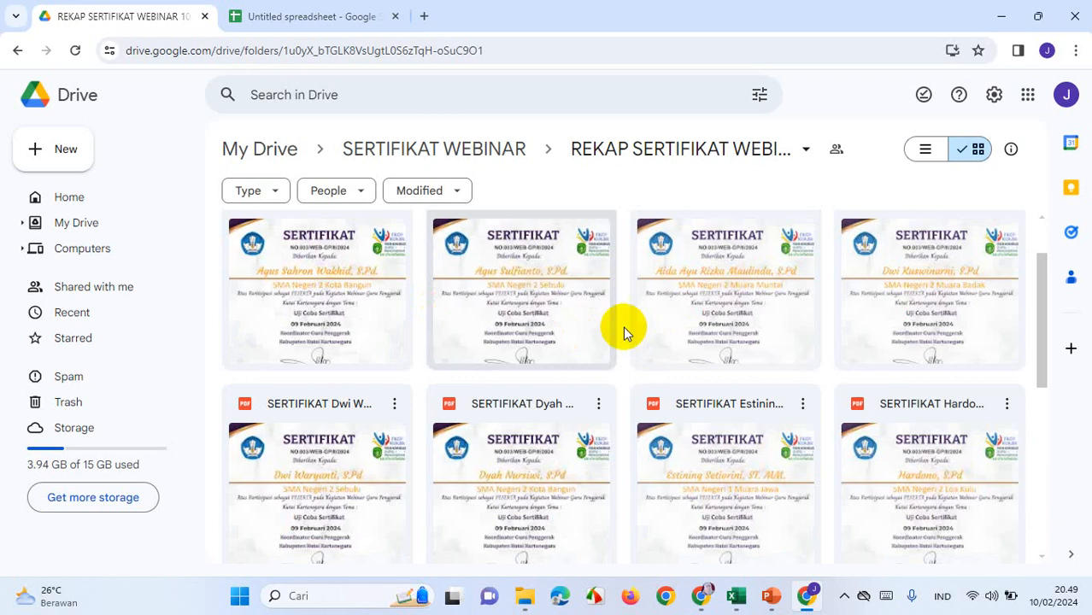
scroll(897, 427, down, 5)
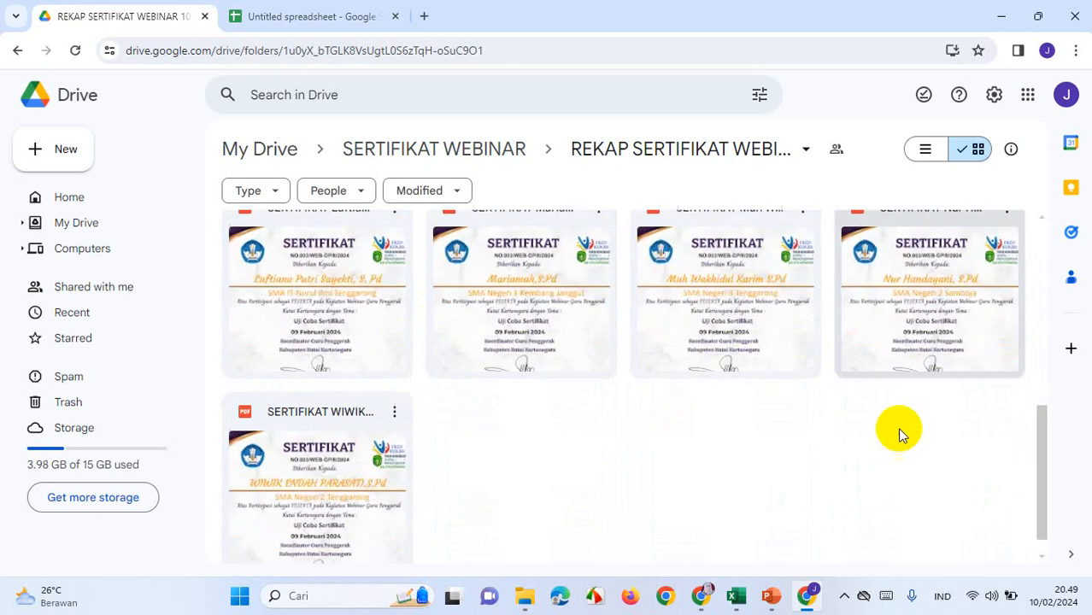
scroll(528, 441, up, 8)
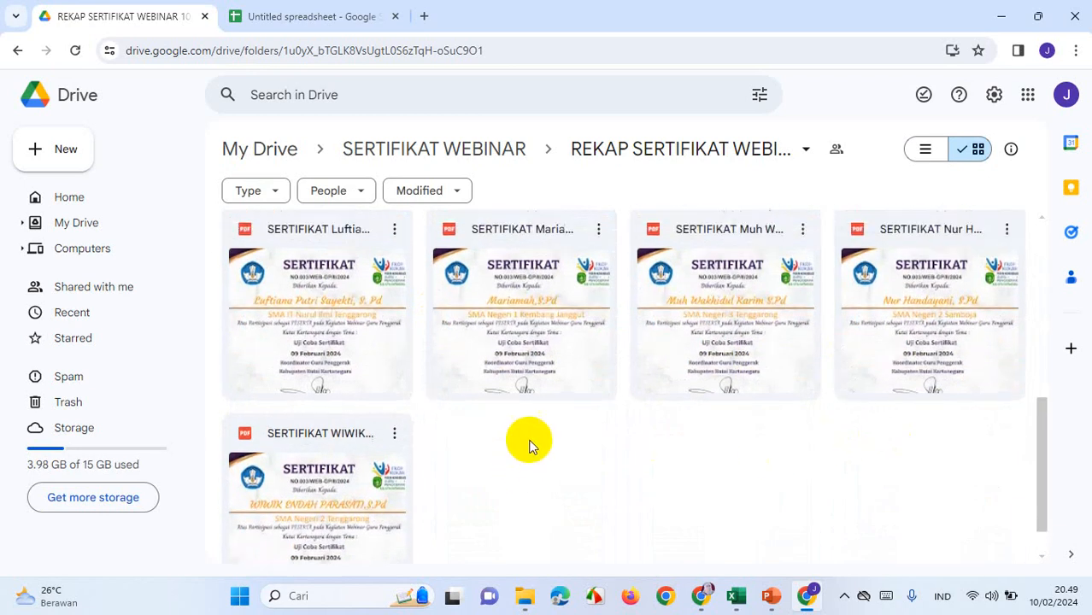
- Return to the spreadsheet and close the AutoCrat dialog once the merge job has finished
click(279, 17)
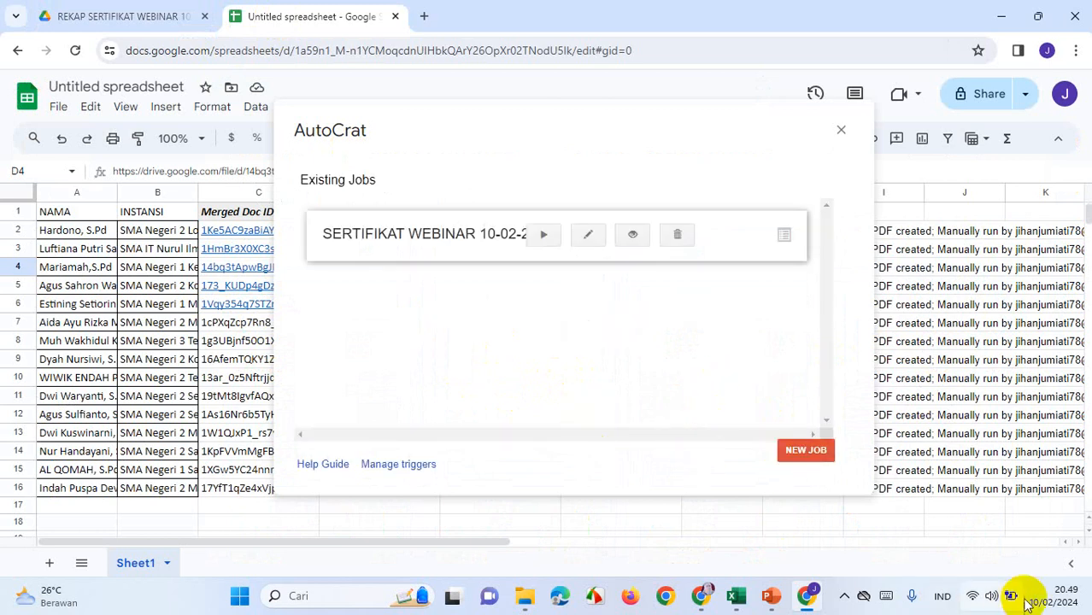
mouse_move(1068, 598)
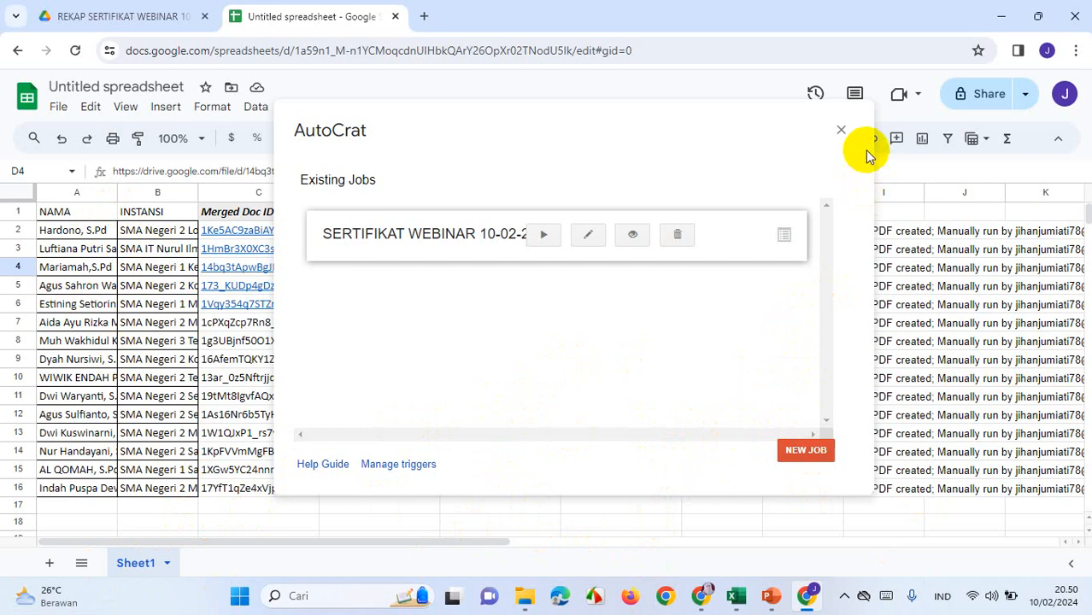
click(840, 132)
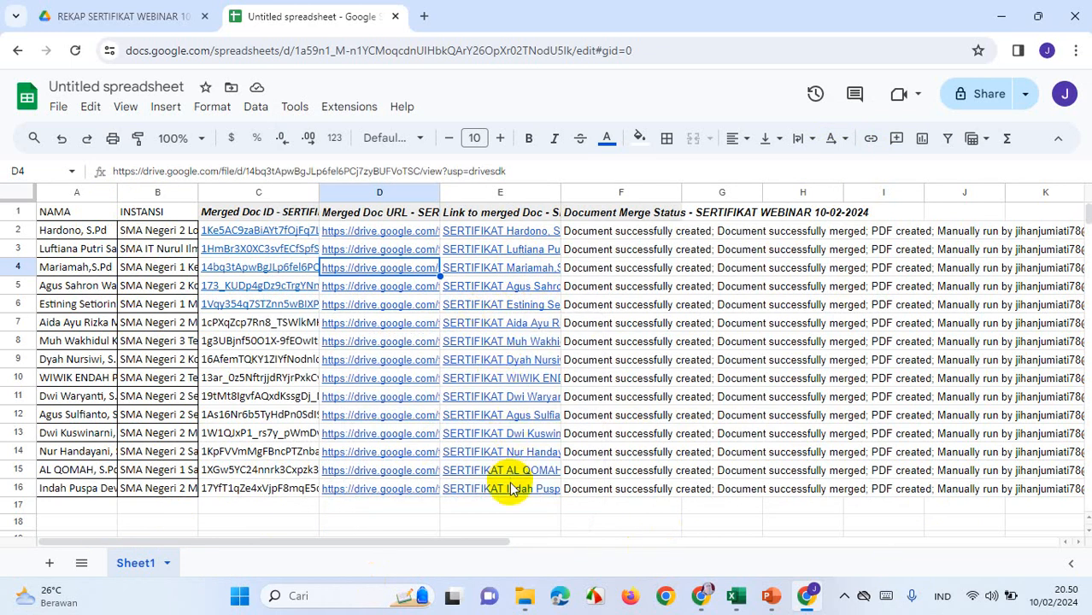
- Reopen REKAP SERTIFIKAT WEBINAR 10-02-2024 from its parent folder in Drive and examine all the generated certificate thumbnails
click(90, 16)
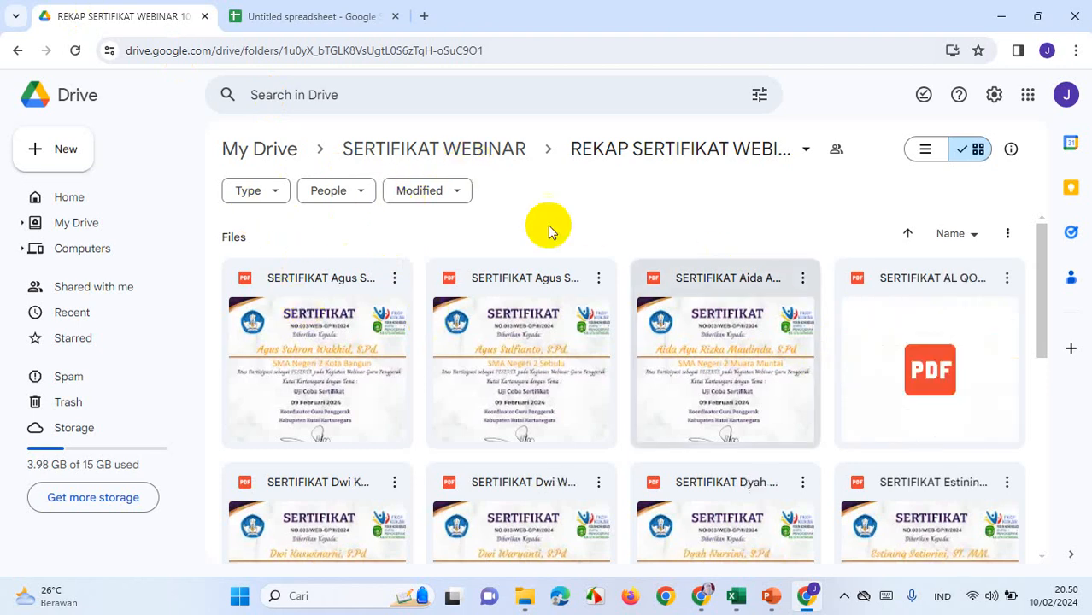
click(493, 160)
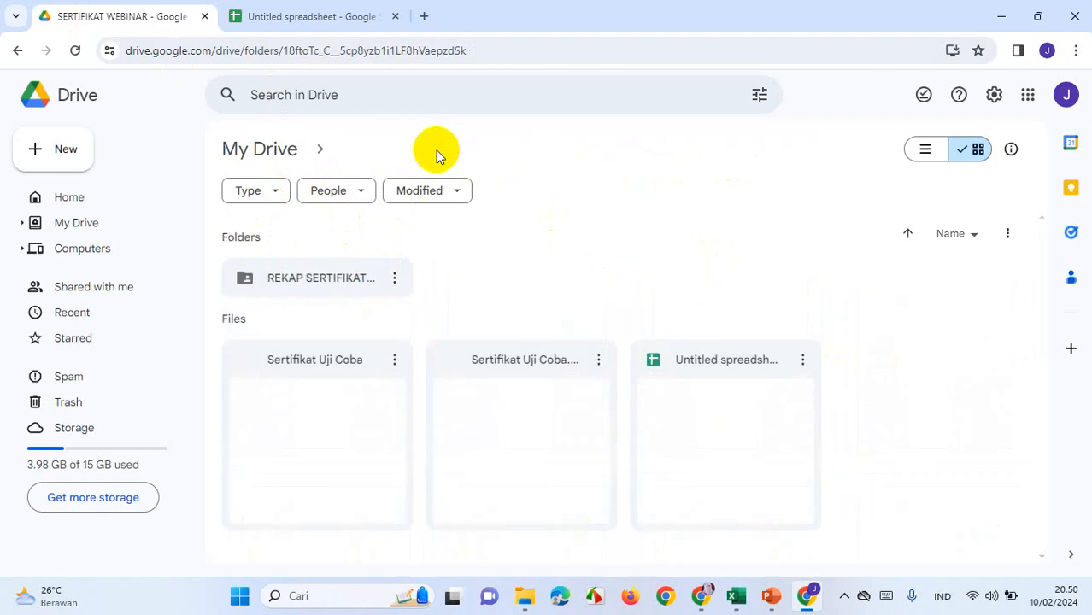
click(296, 285)
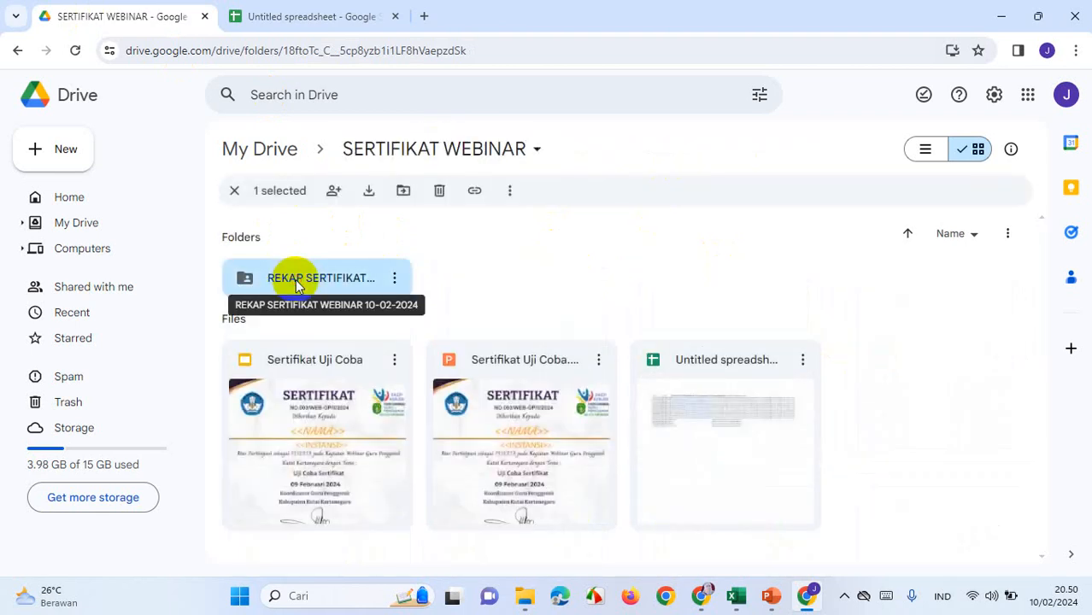
double_click(296, 285)
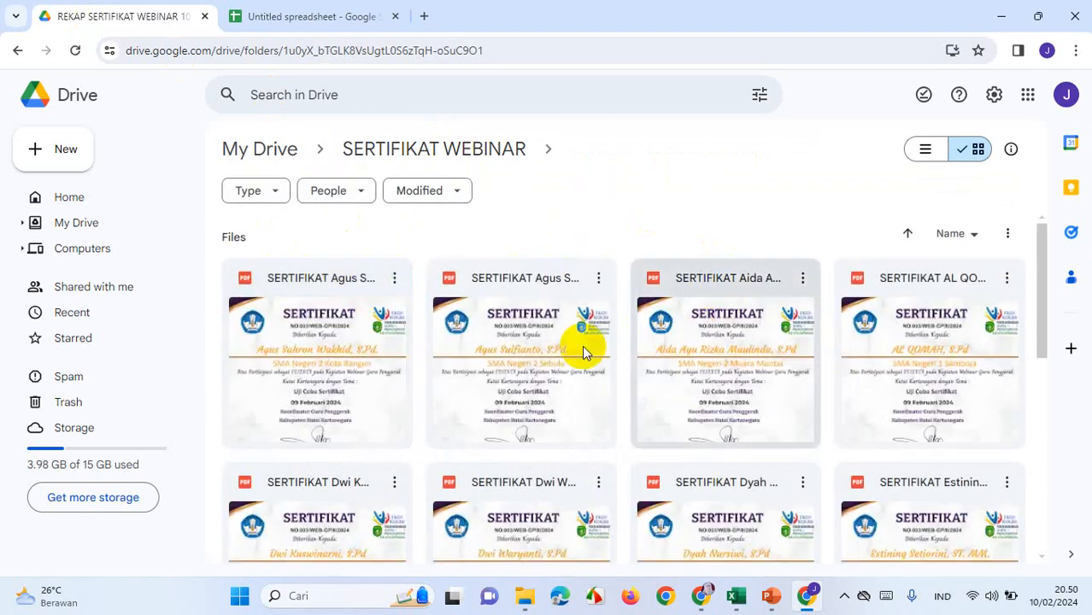
scroll(665, 337, down, 5)
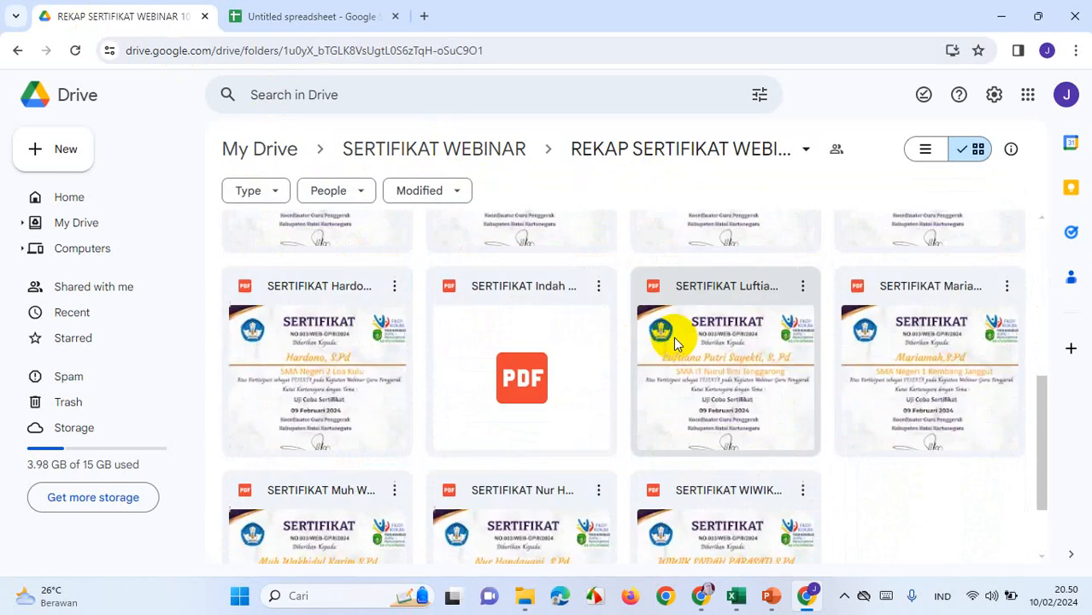
scroll(807, 342, down, 2)
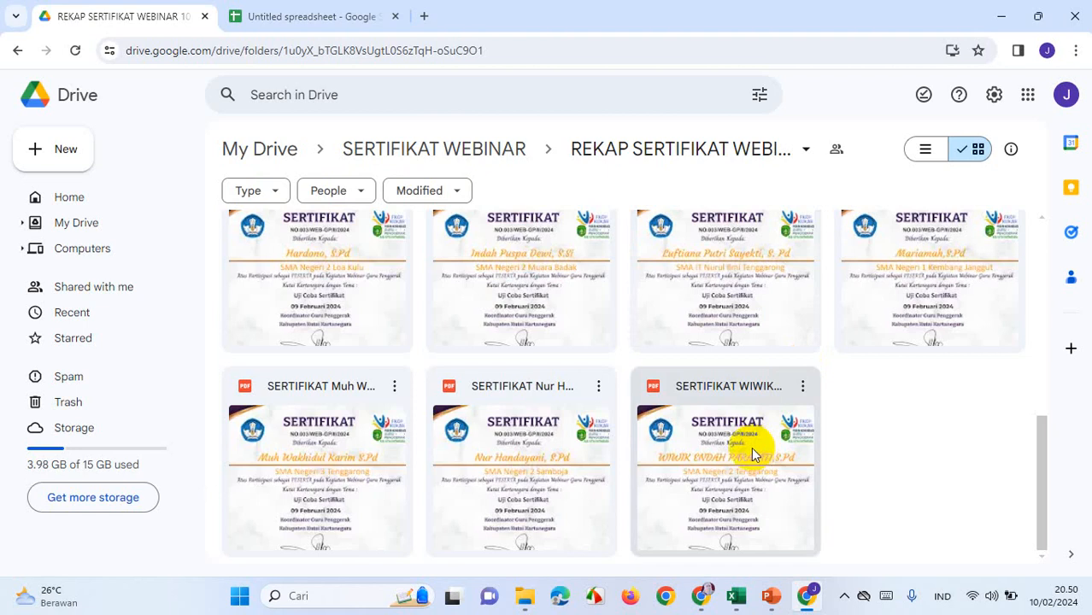
scroll(492, 384, up, 3)
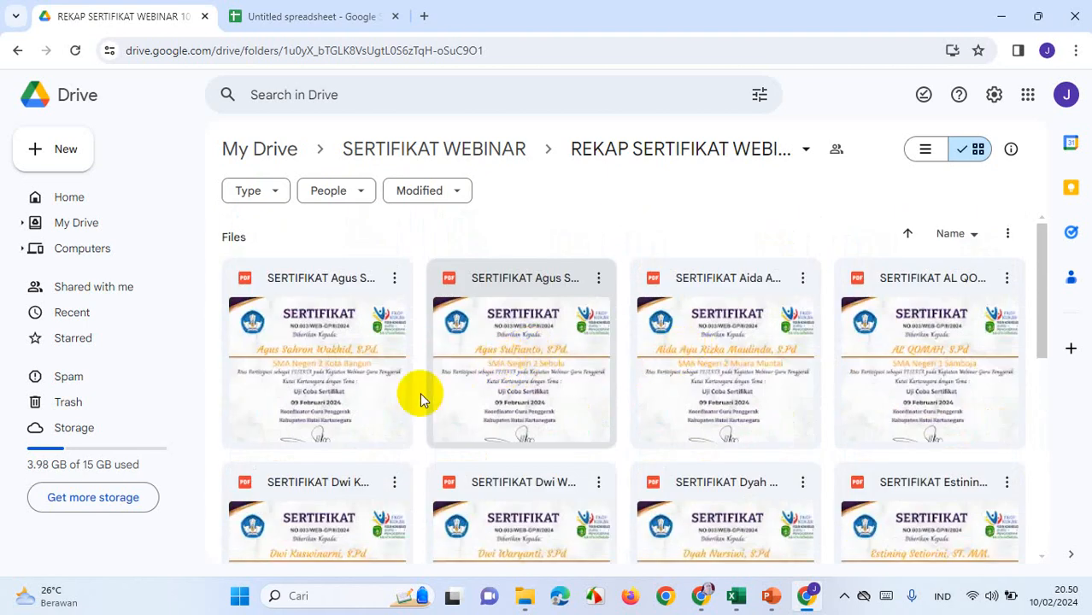
scroll(371, 342, down, 5)
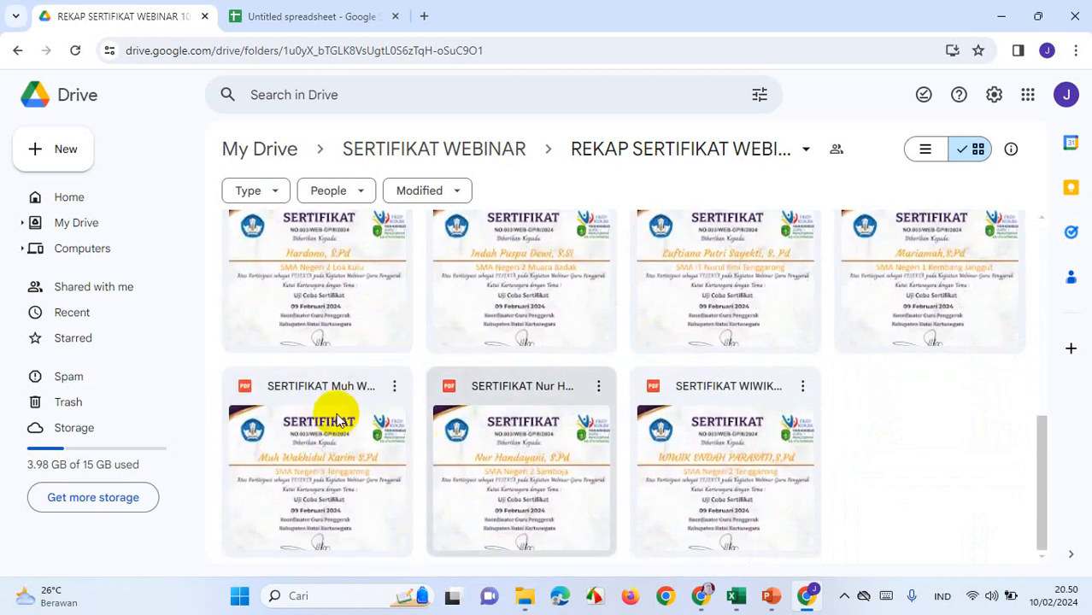
scroll(580, 356, up, 5)
scroll(381, 352, up, 2)
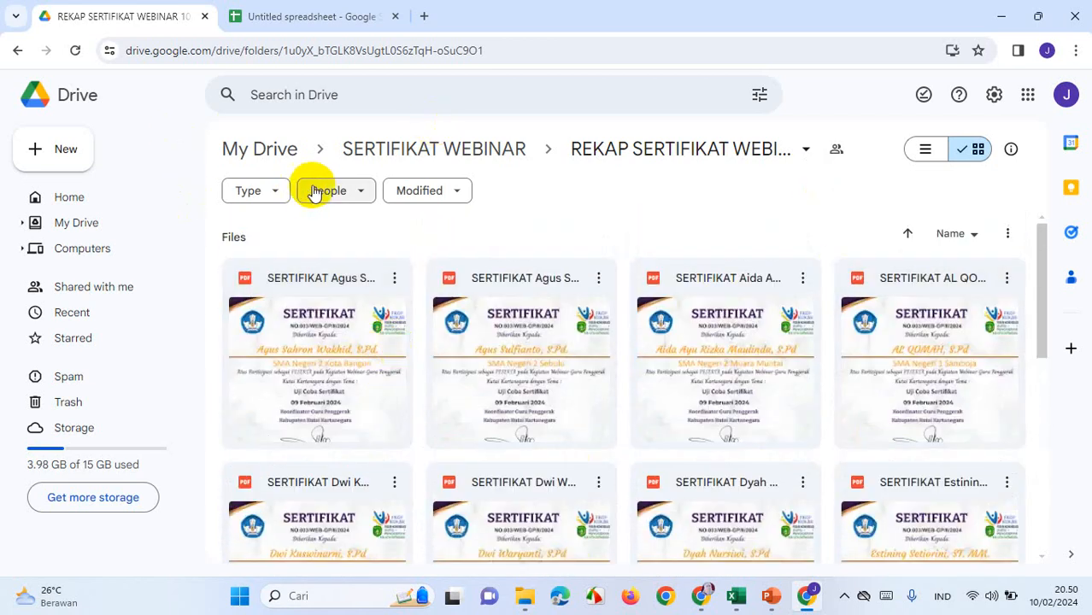
- Go back to My Drive and open the SERTIFIKAT WEBINAR folder from there
click(251, 151)
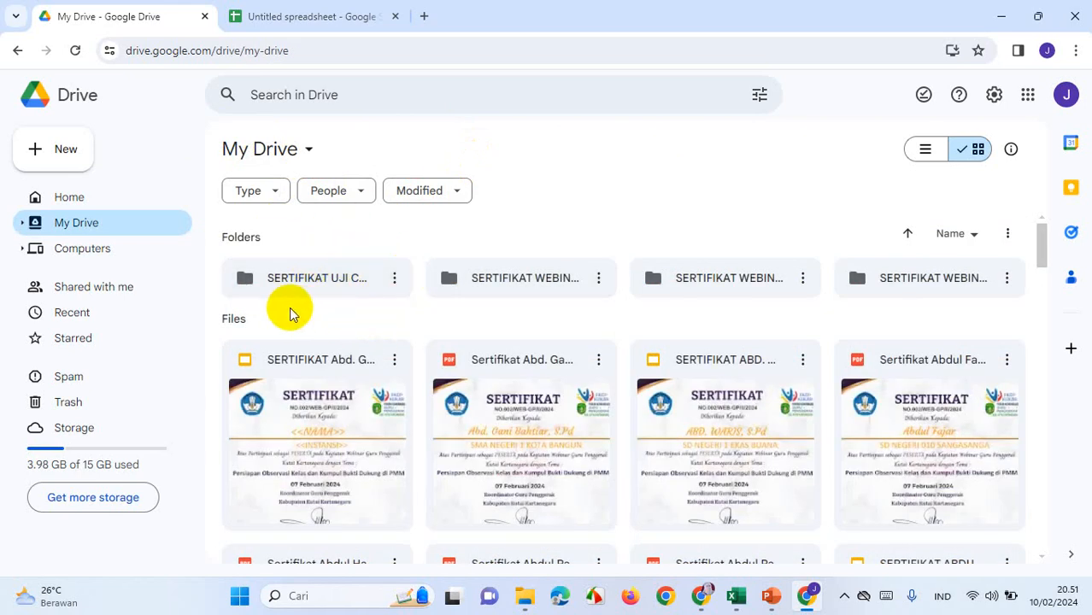
click(571, 284)
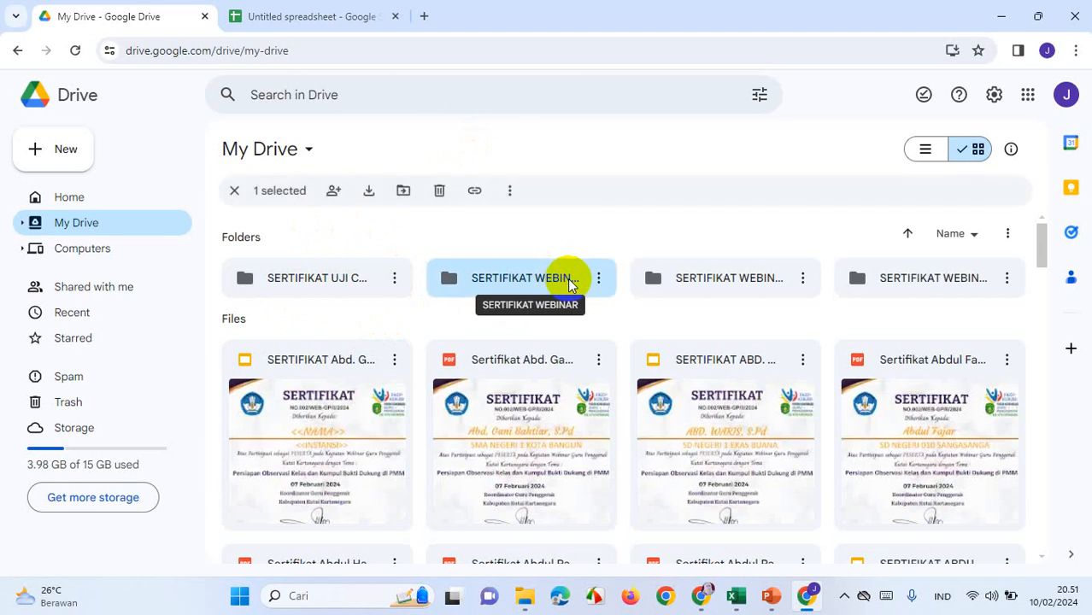
double_click(517, 284)
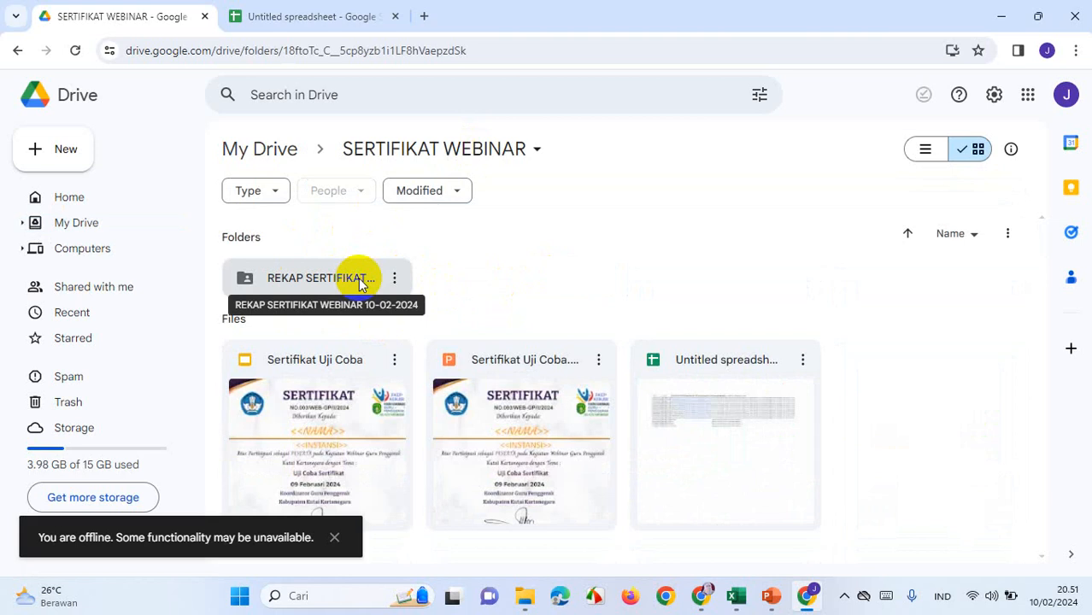
click(322, 282)
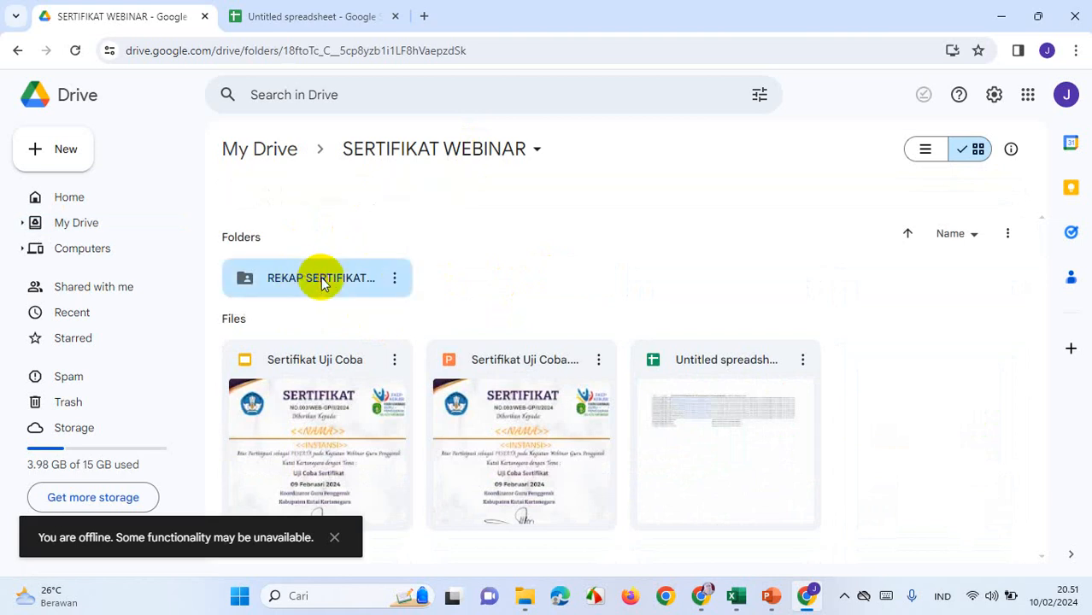
right_click(323, 284)
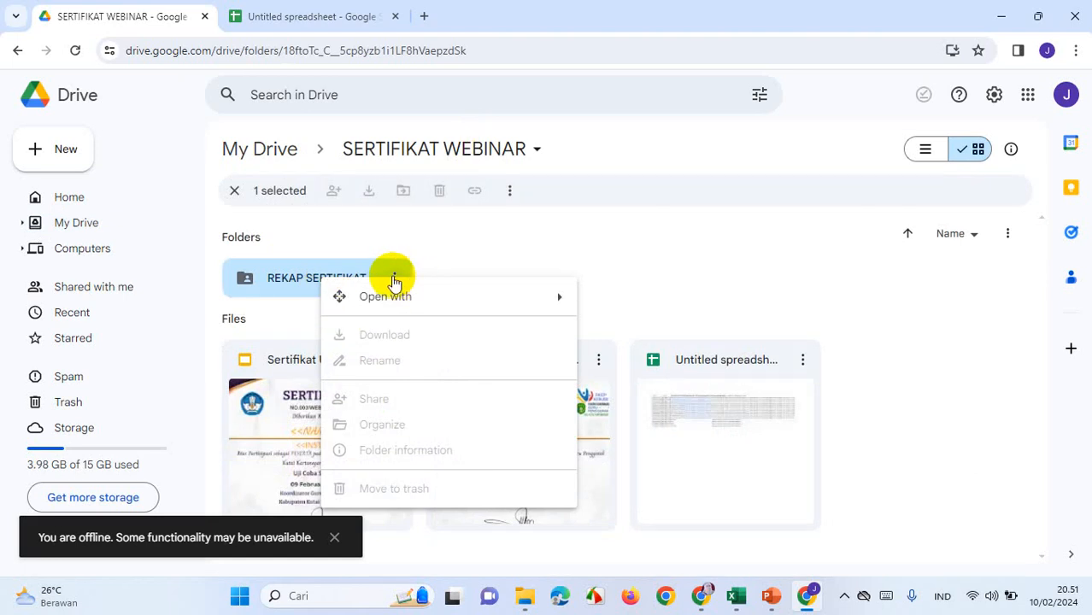
click(306, 280)
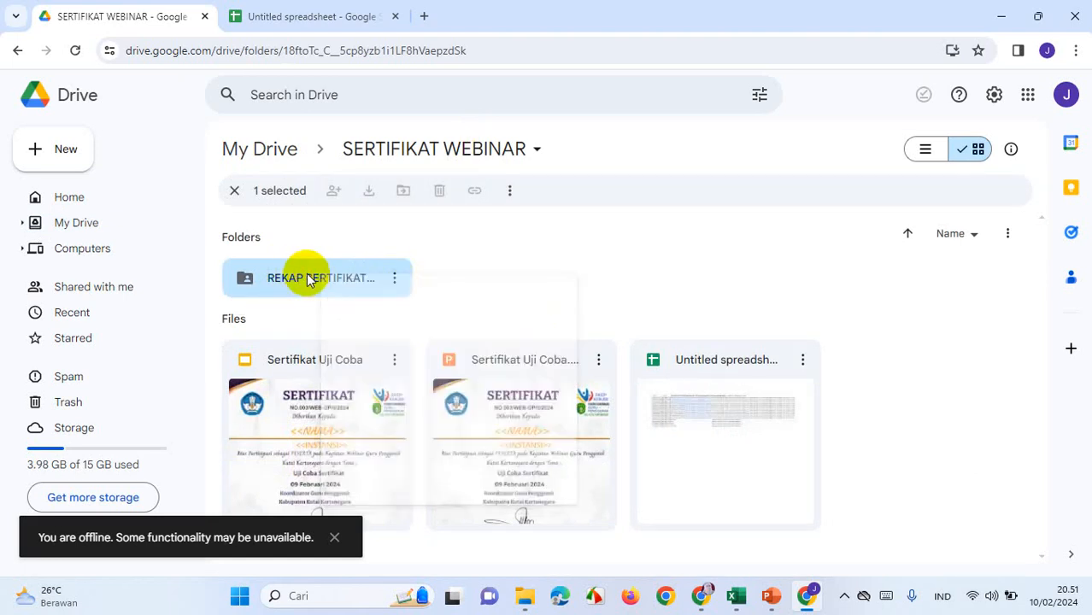
click(394, 281)
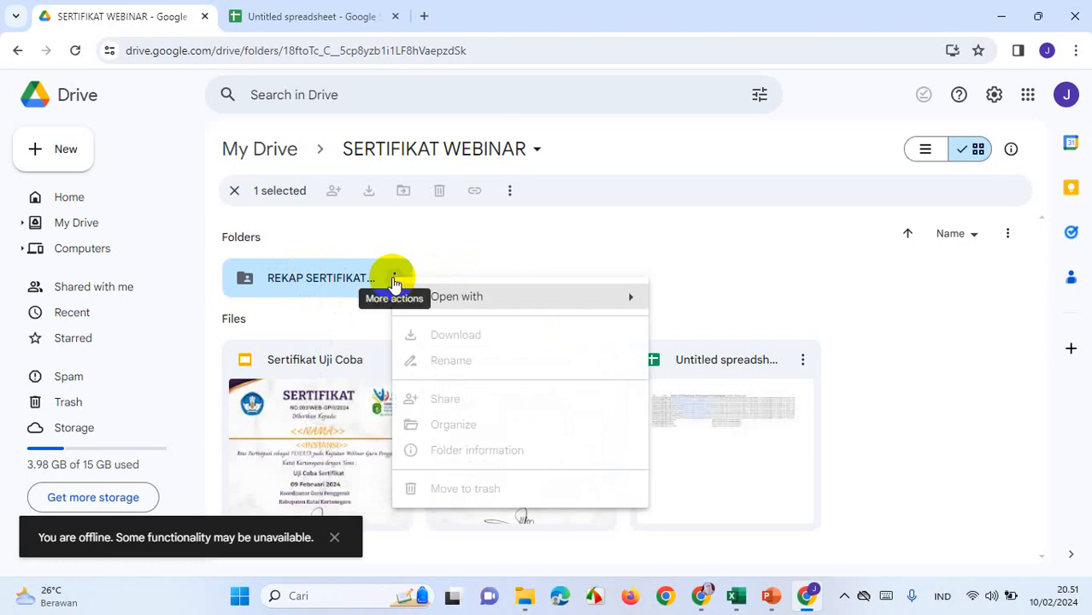
click(497, 242)
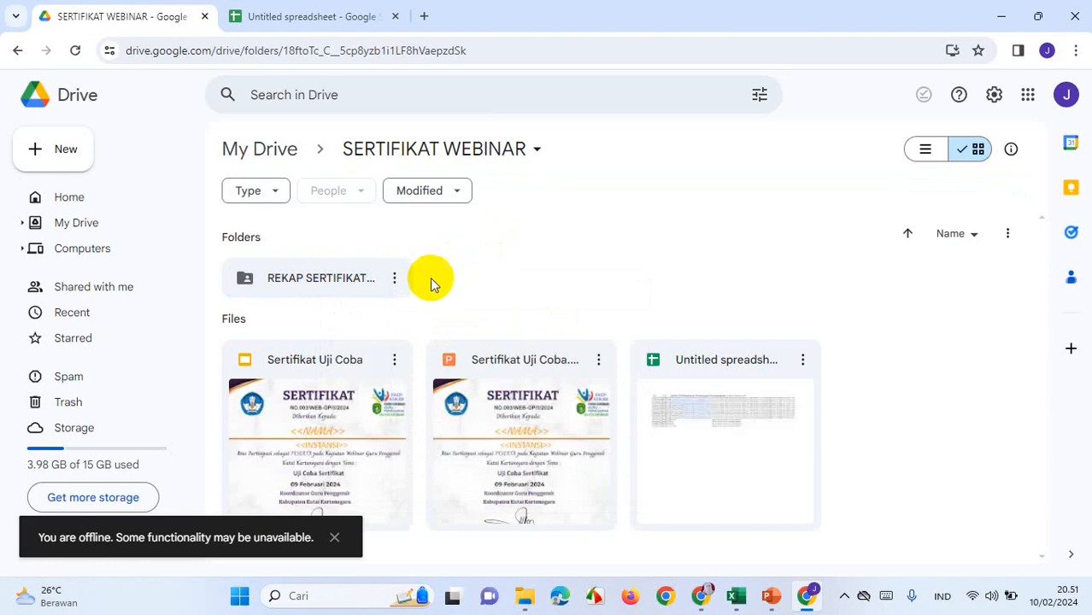
click(363, 280)
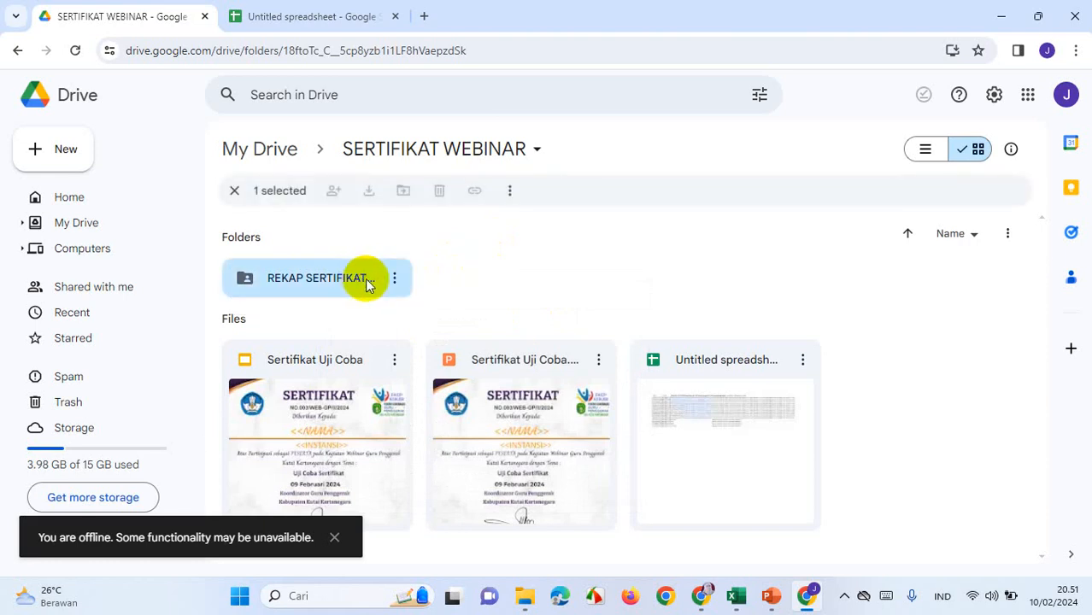
click(394, 279)
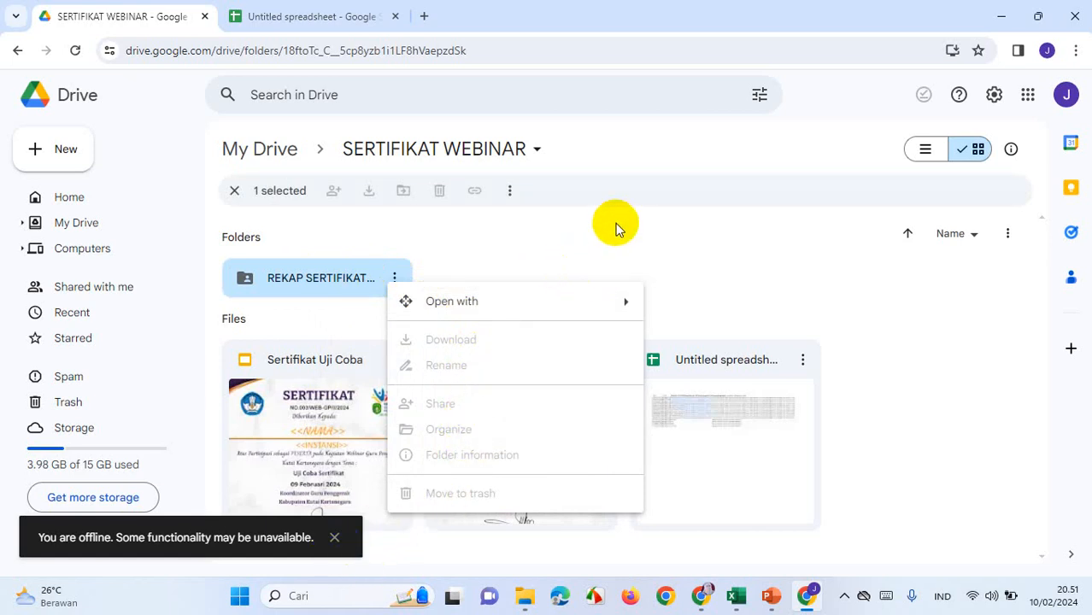
click(682, 277)
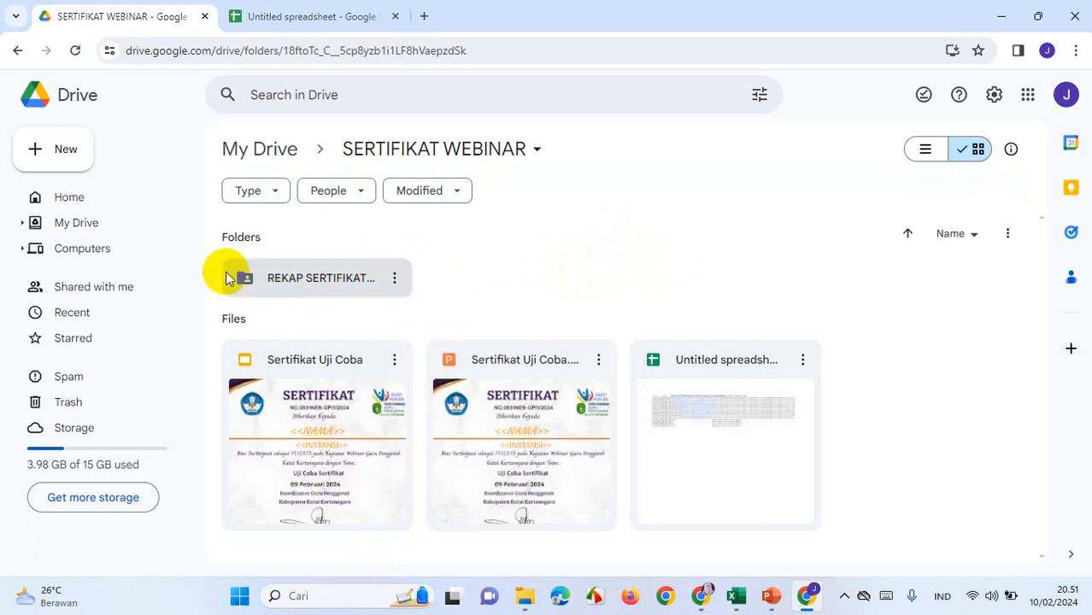
- Open the REKAP SERTIFIKAT WEBINAR 10-02-2024 folder and look through its certificate PDFs once more
double_click(332, 282)
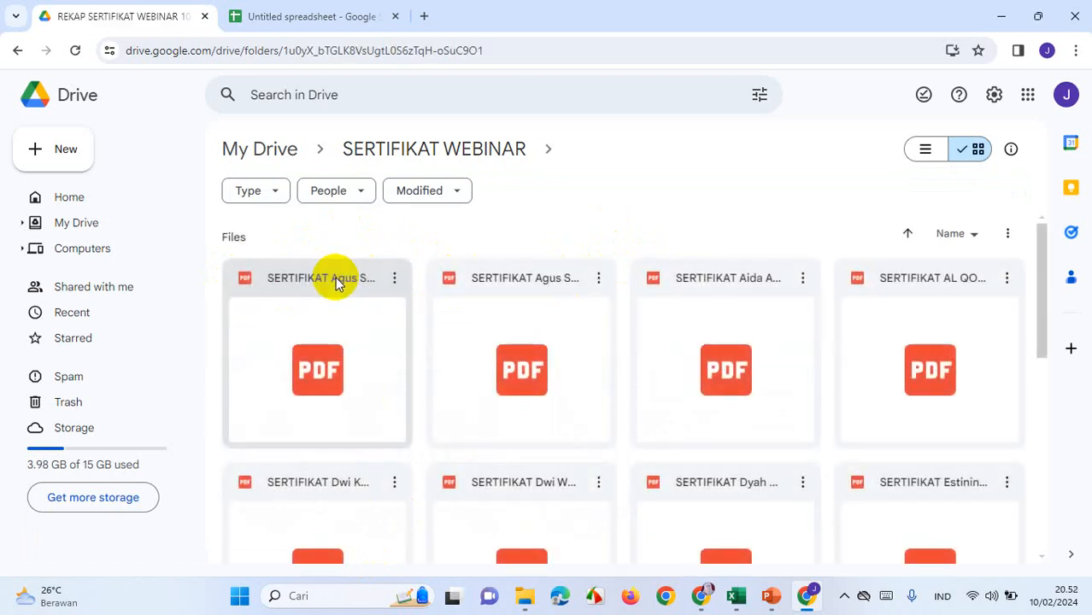
scroll(524, 385, down, 5)
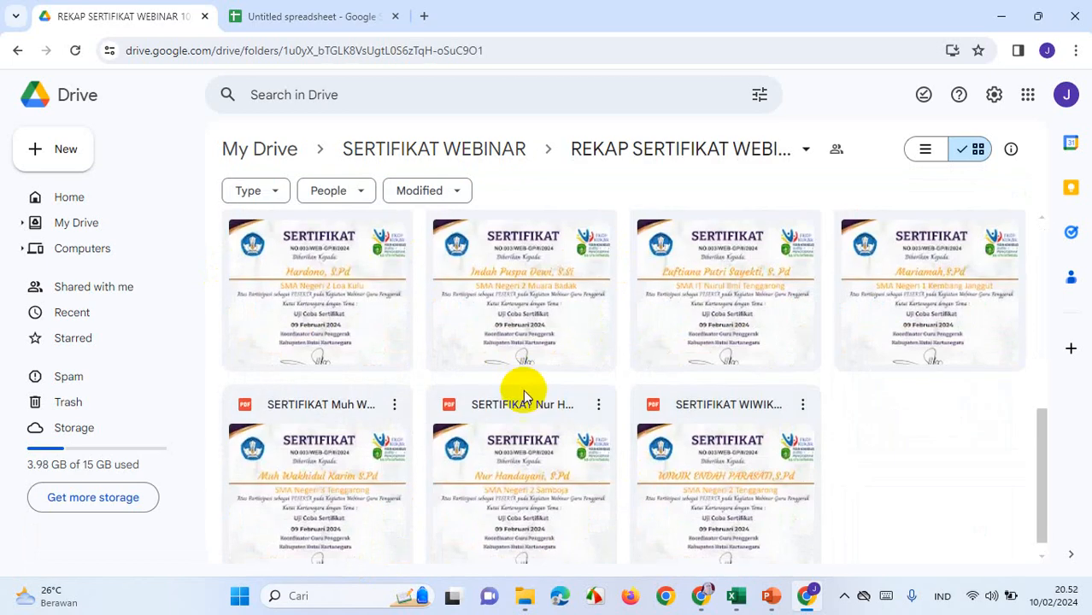
scroll(557, 286, up, 4)
scroll(557, 287, up, 2)
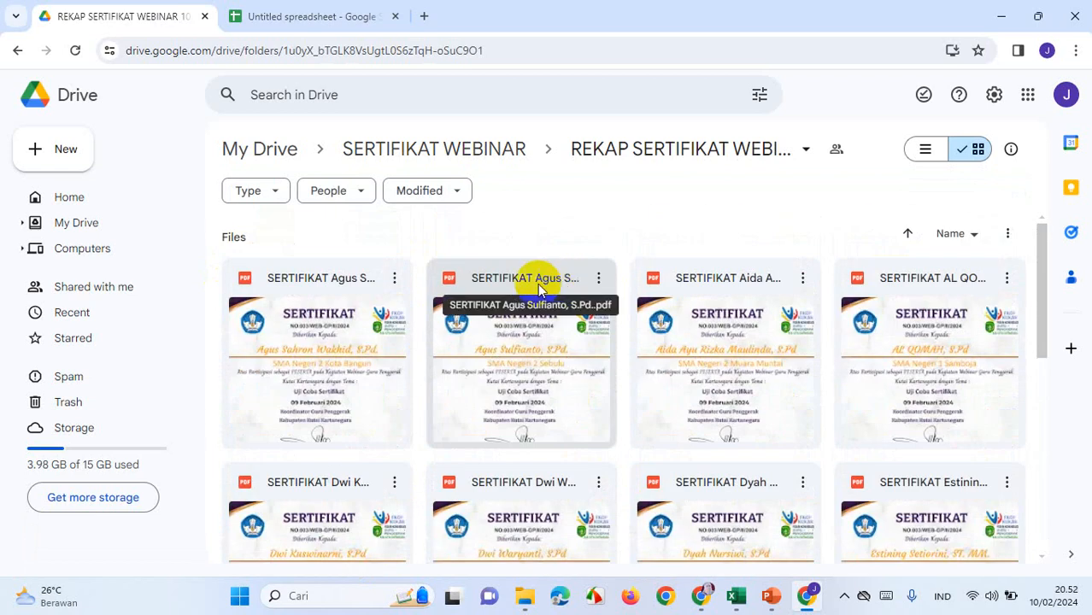
- Return to the SERTIFIKAT WEBINAR folder and open the actions for its REKAP SERTIFIKAT WEBINAR 10-02-2024 subfolder
click(434, 154)
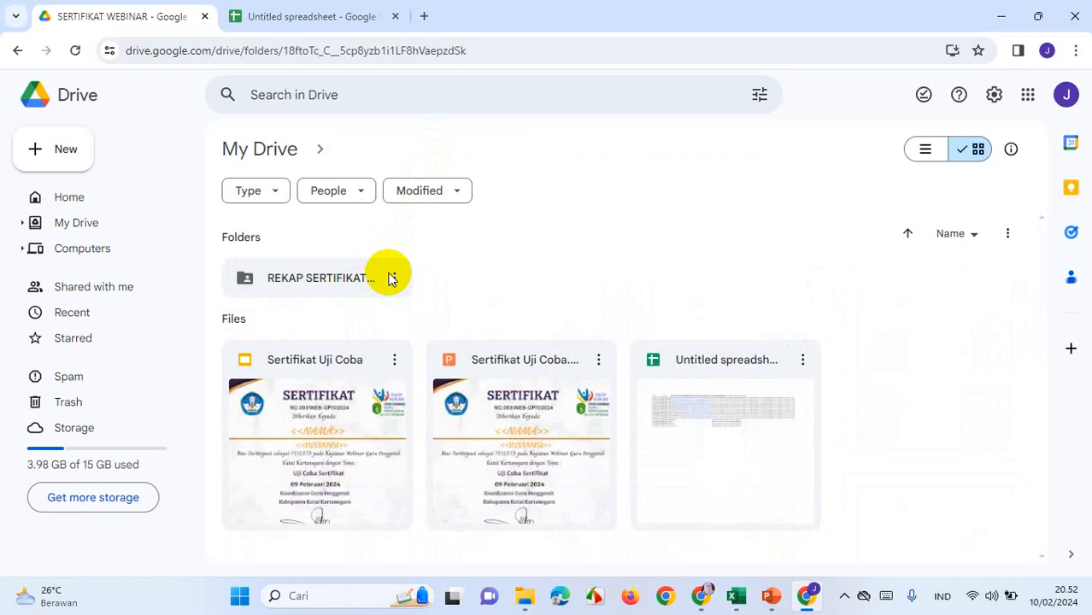
click(387, 280)
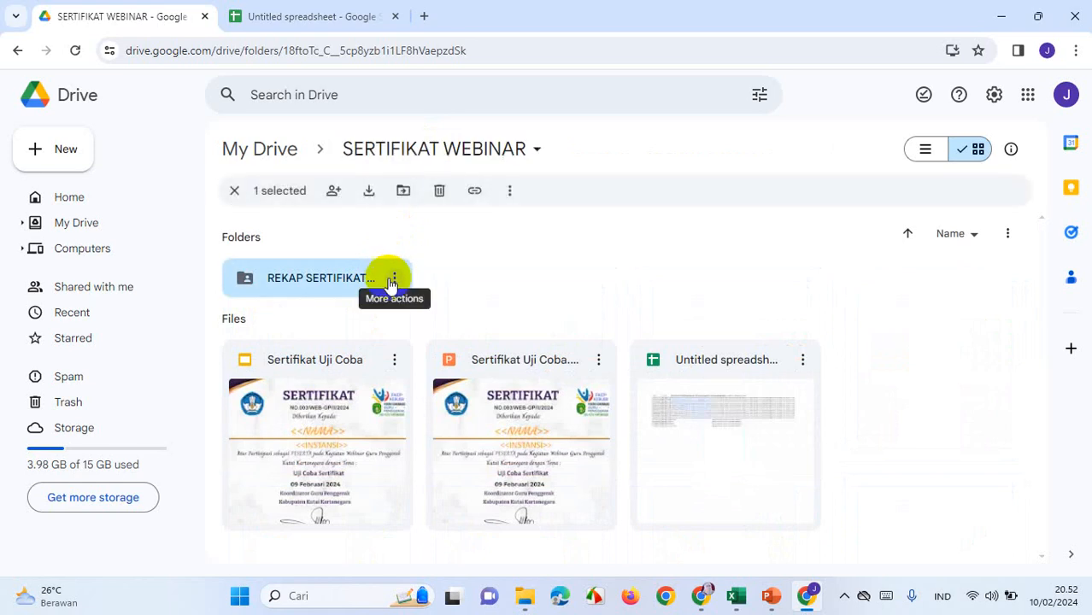